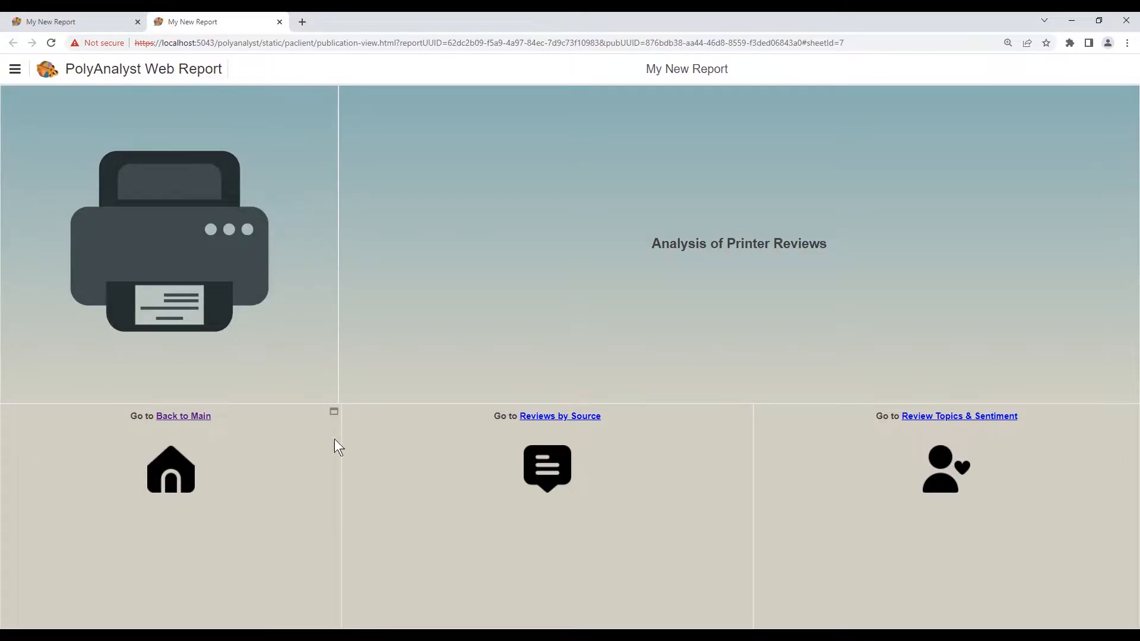
Step: Open the Reviews by Source sheet and filter it to Amazon reviews of the HP 6978
{"action": "left_click", "coordinate": [566, 418]}
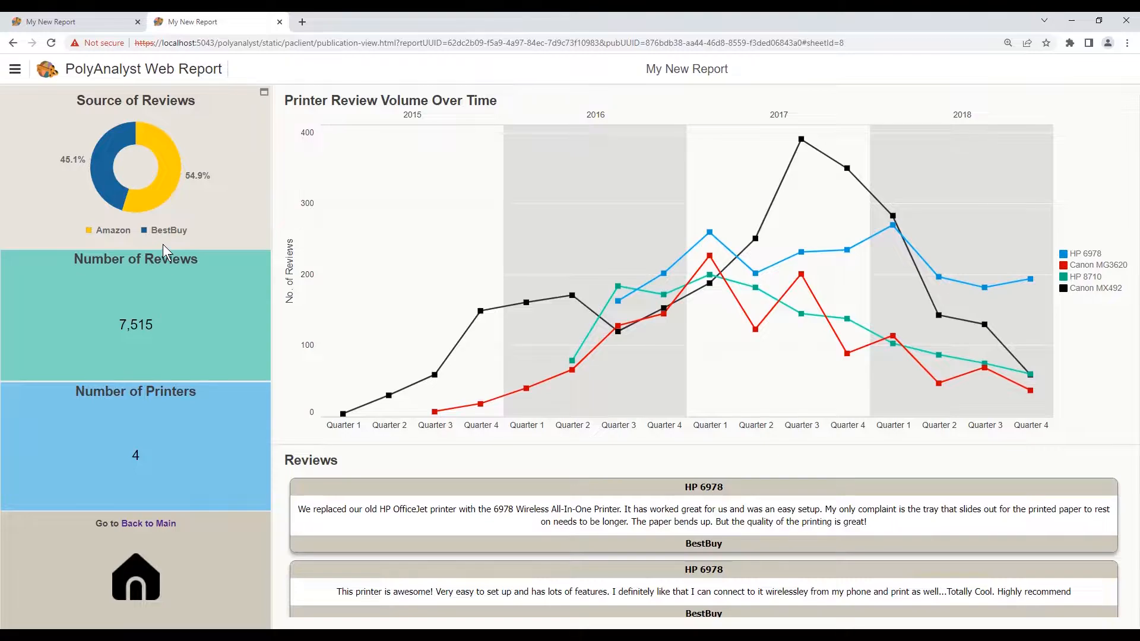
{"action": "left_click", "coordinate": [166, 158]}
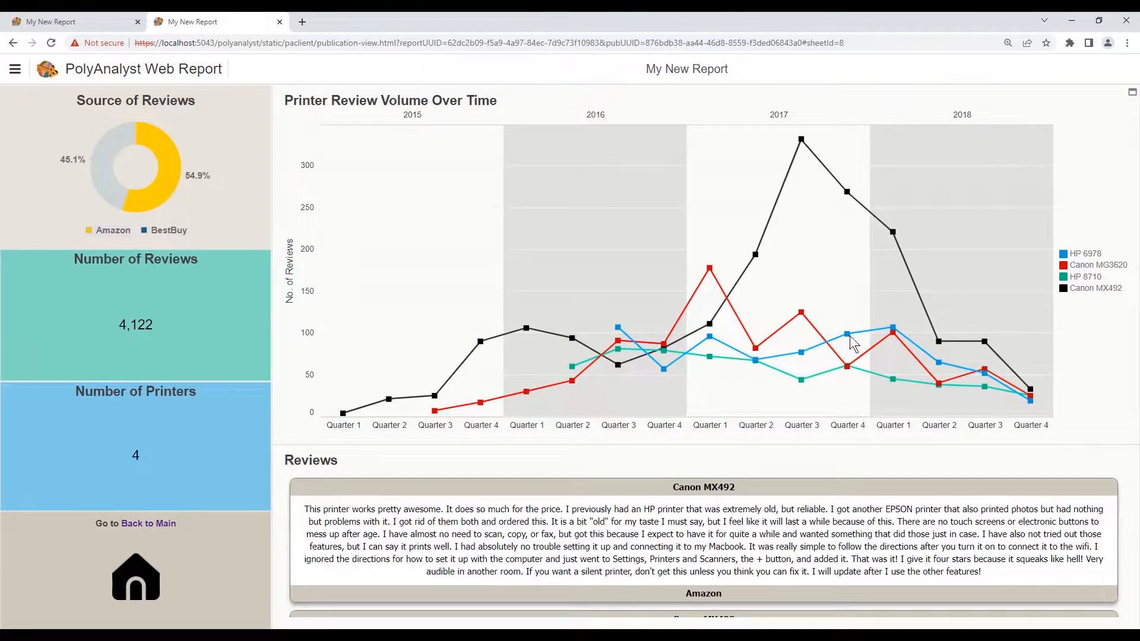
{"action": "left_click", "coordinate": [1094, 258]}
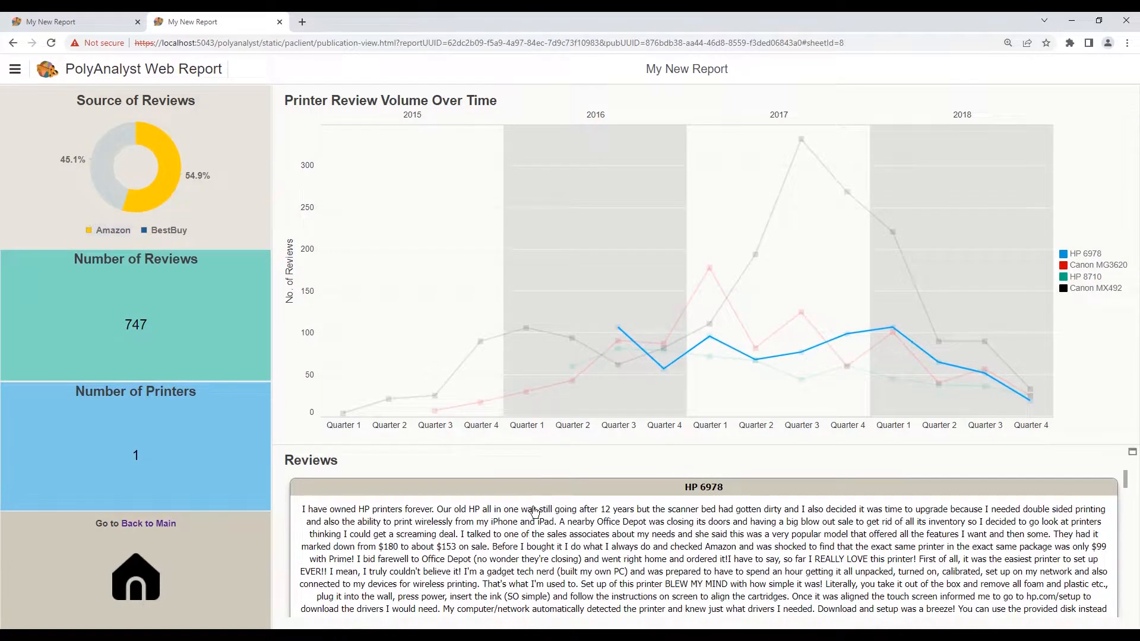
Step: Read through the filtered HP 6978 reviews and return to the report's main sheet
{"action": "scroll", "coordinate": [831, 509], "scroll_direction": "down", "scroll_amount": 3}
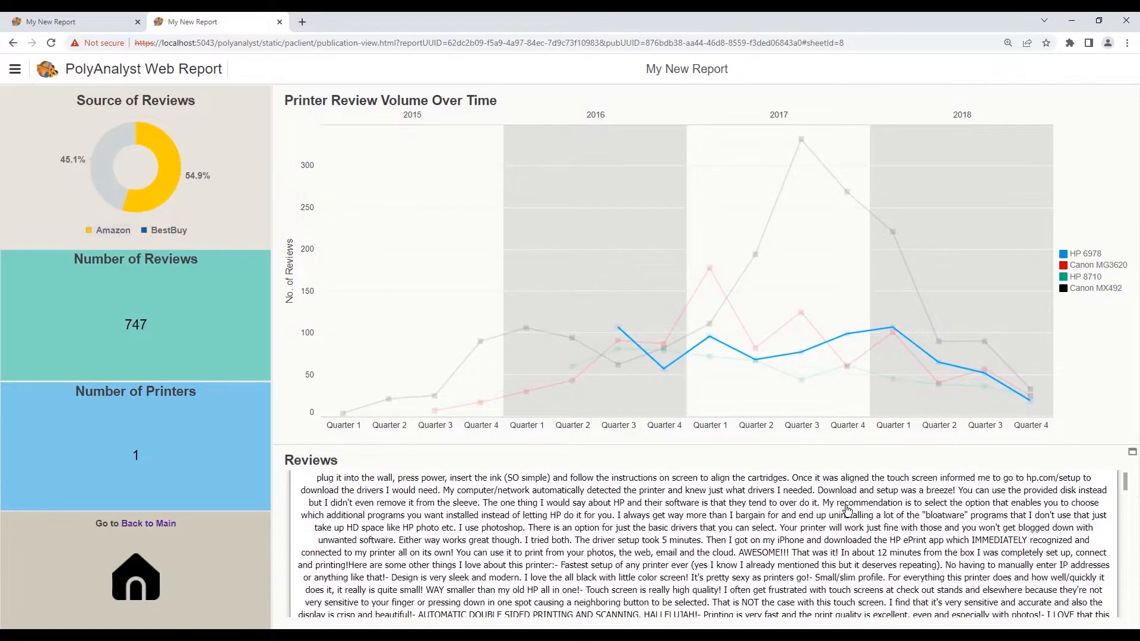
{"action": "scroll", "coordinate": [848, 510], "scroll_direction": "down", "scroll_amount": 10}
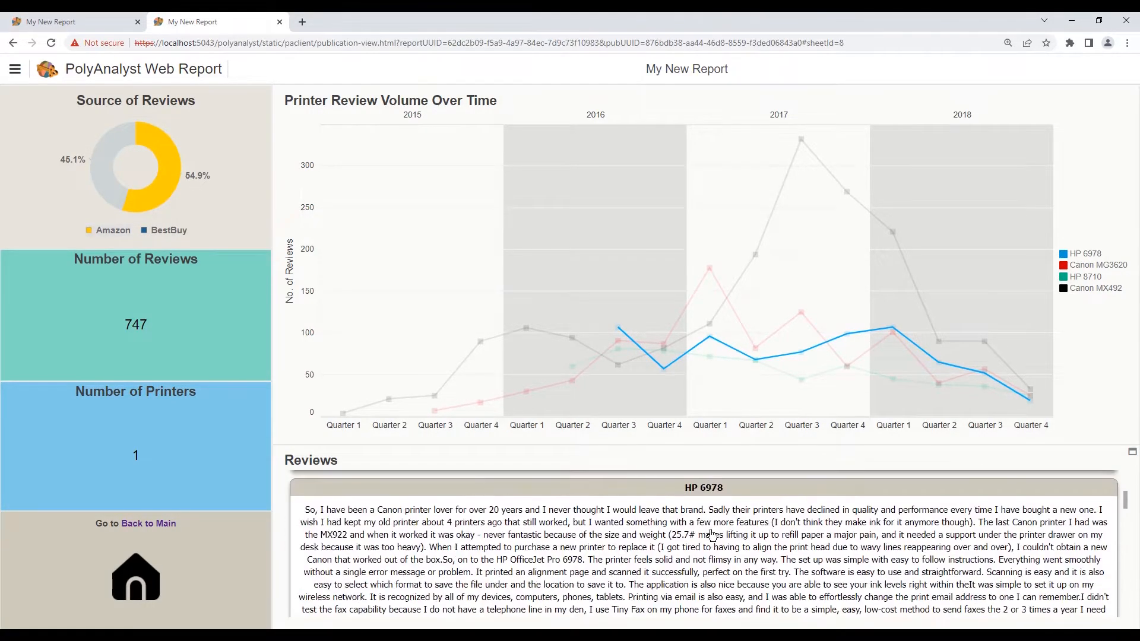
{"action": "scroll", "coordinate": [712, 534], "scroll_direction": "down", "scroll_amount": 10}
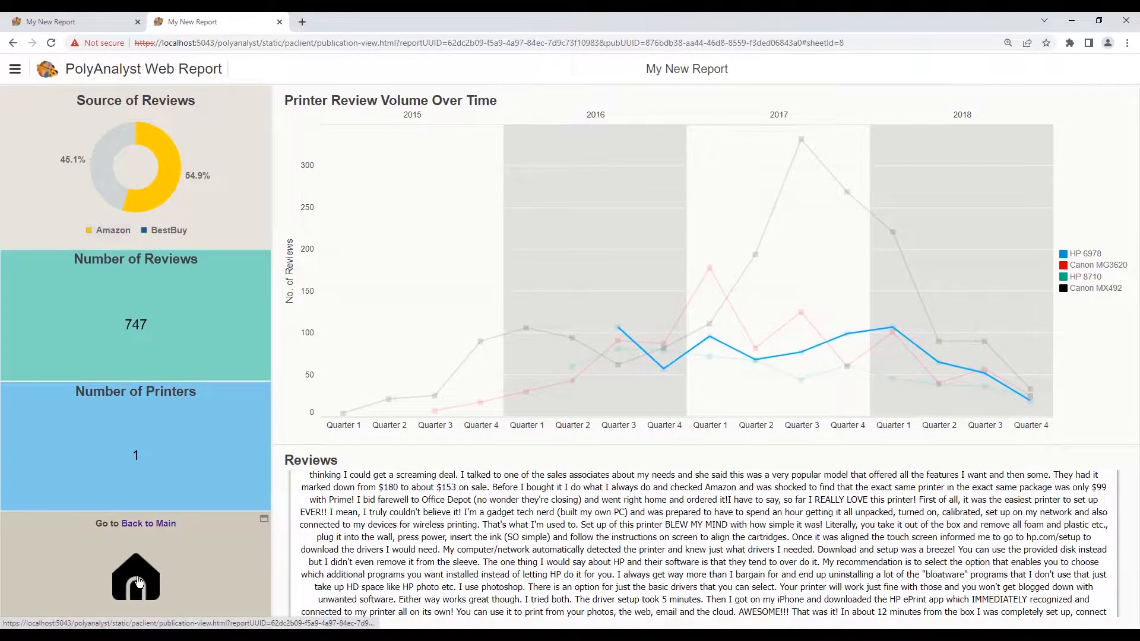
{"action": "left_click", "coordinate": [138, 581]}
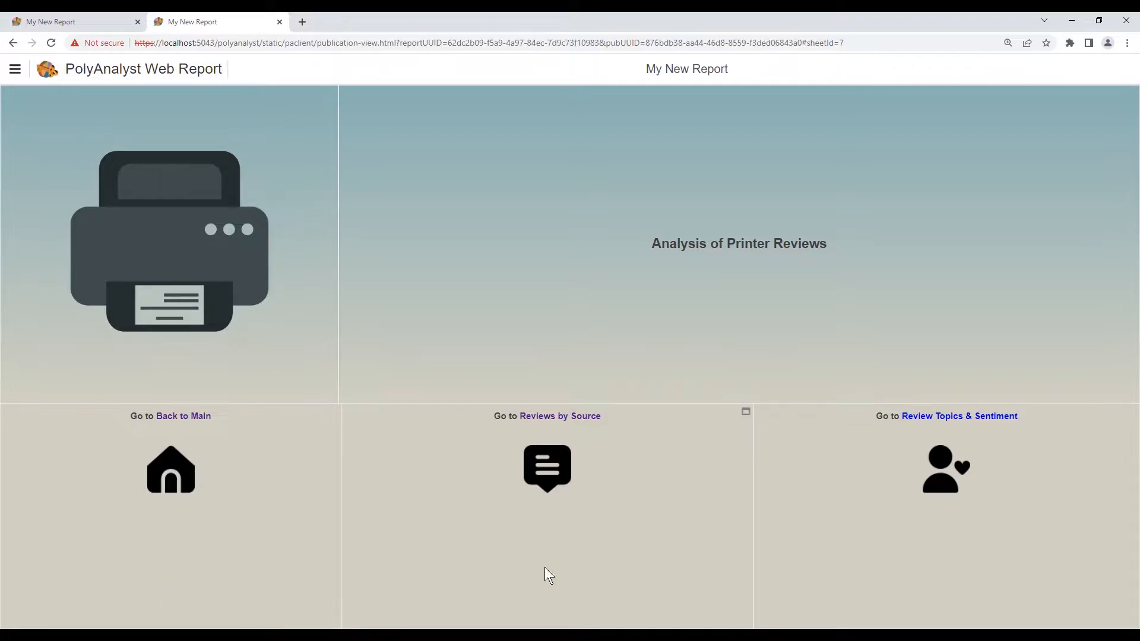
Step: View the Review Topics & Sentiment sheet filtered by Canon MG3620, Canon MX492 and HP OfficeJet 6978 in turn, and return to the main sheet
{"action": "left_click", "coordinate": [966, 416]}
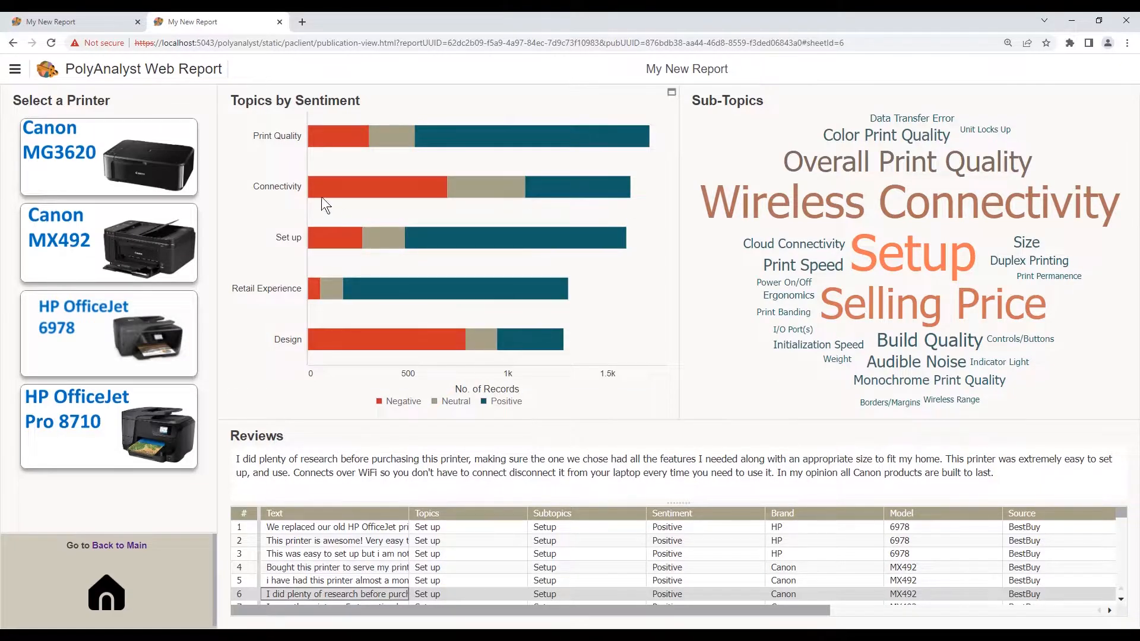
{"action": "left_click", "coordinate": [129, 154]}
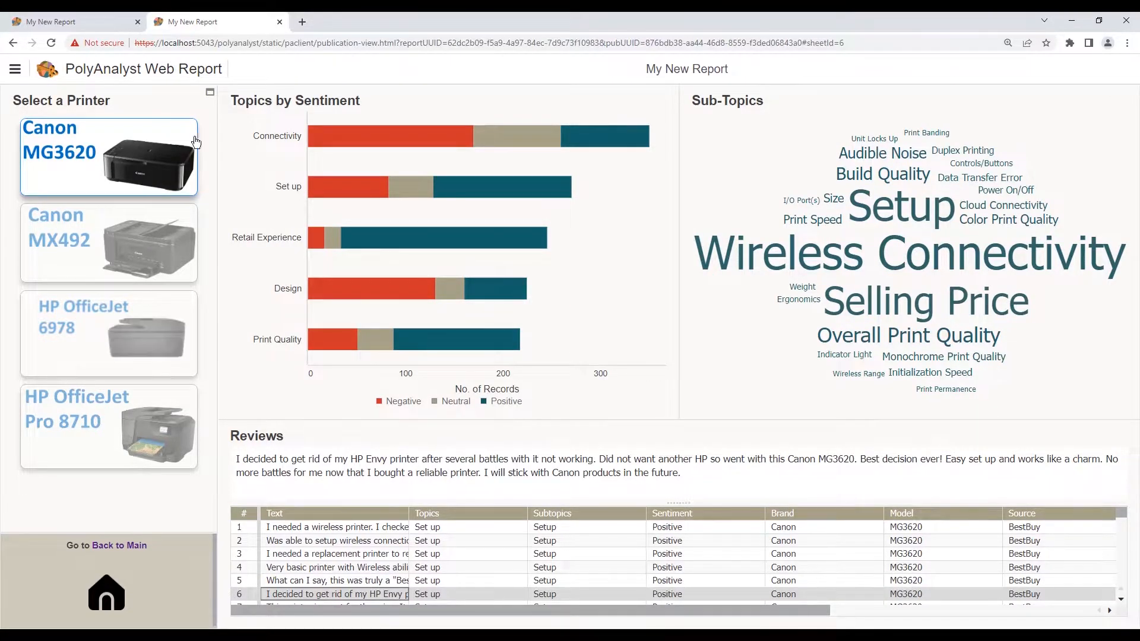
{"action": "mouse_move", "coordinate": [347, 143]}
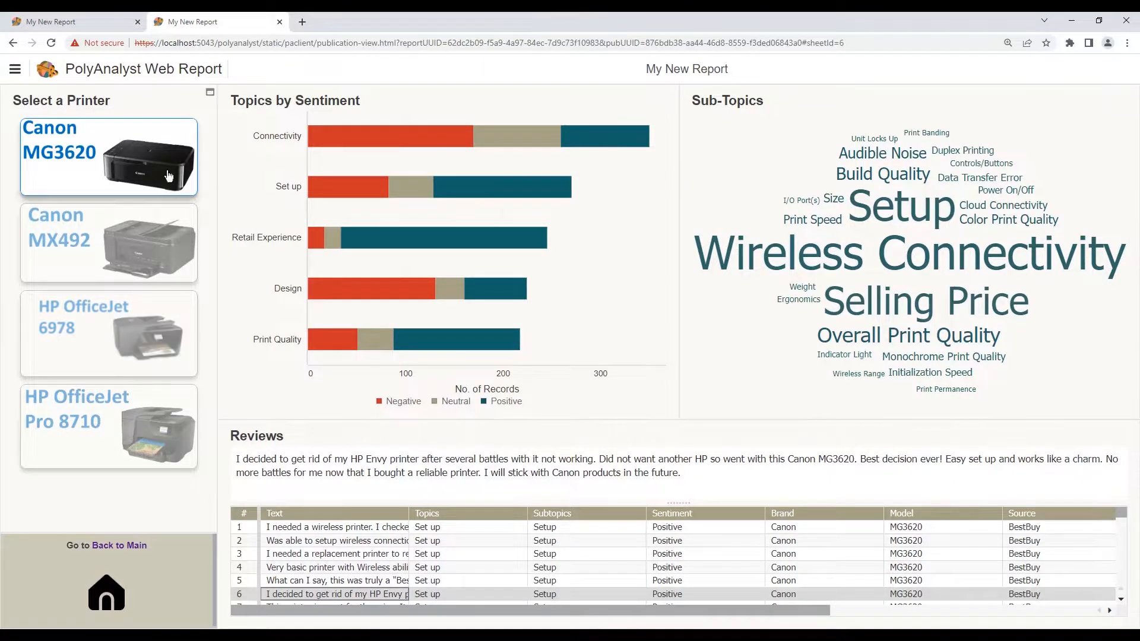
{"action": "left_click", "coordinate": [110, 245]}
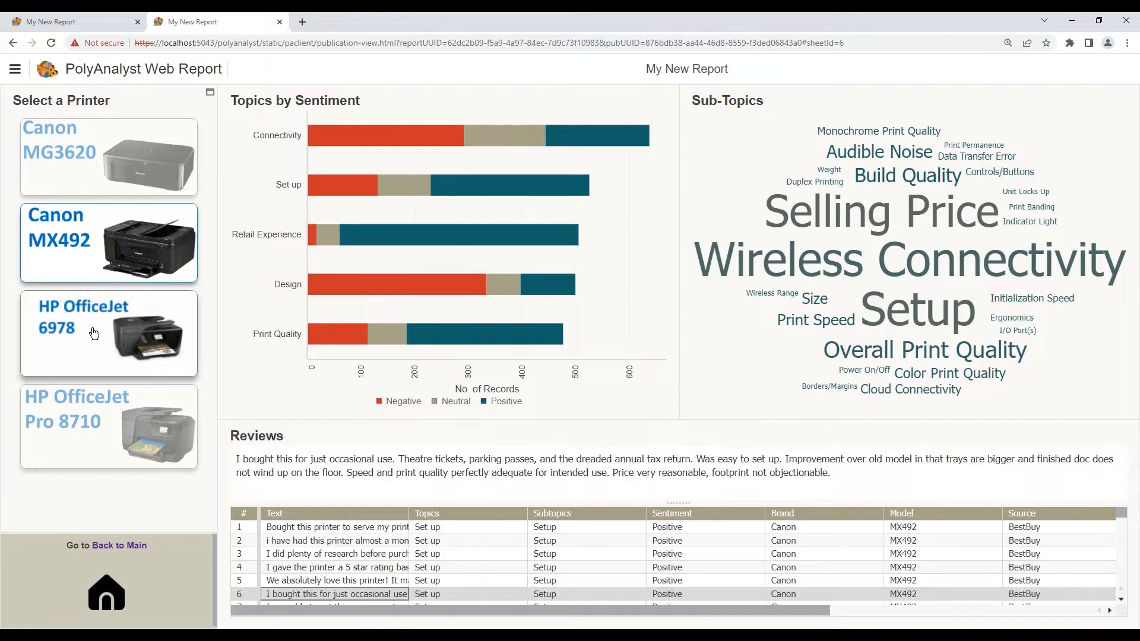
{"action": "left_click", "coordinate": [94, 333]}
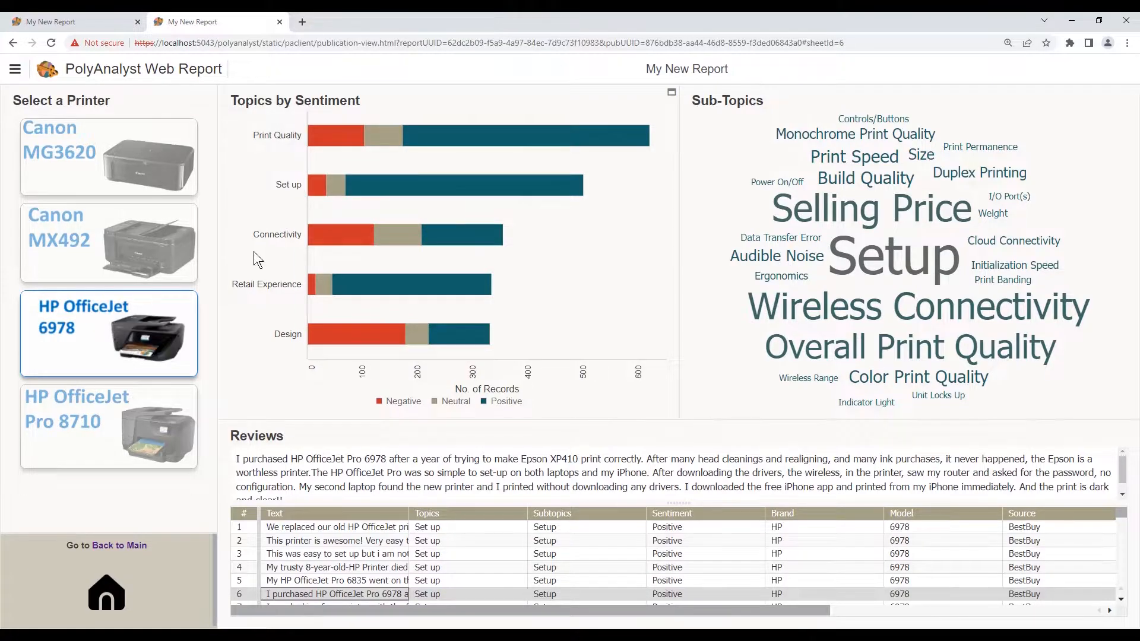
{"action": "left_click", "coordinate": [116, 575]}
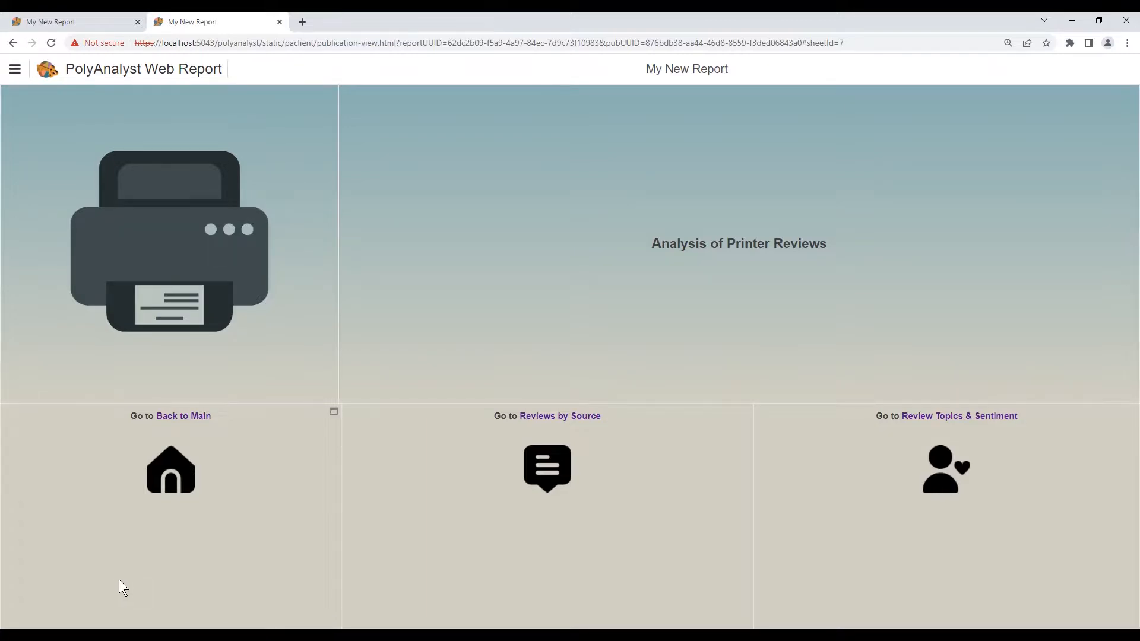
Step: Open the report for editing and set its sheet tabs to display at the Bottom
{"action": "left_click", "coordinate": [16, 70]}
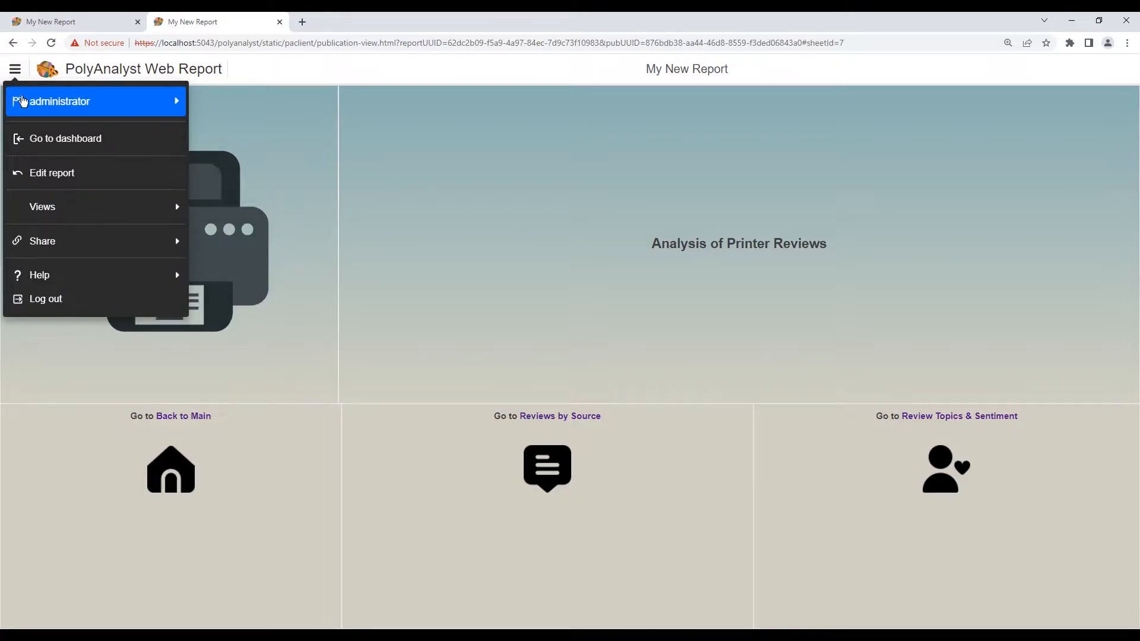
{"action": "left_click", "coordinate": [34, 174]}
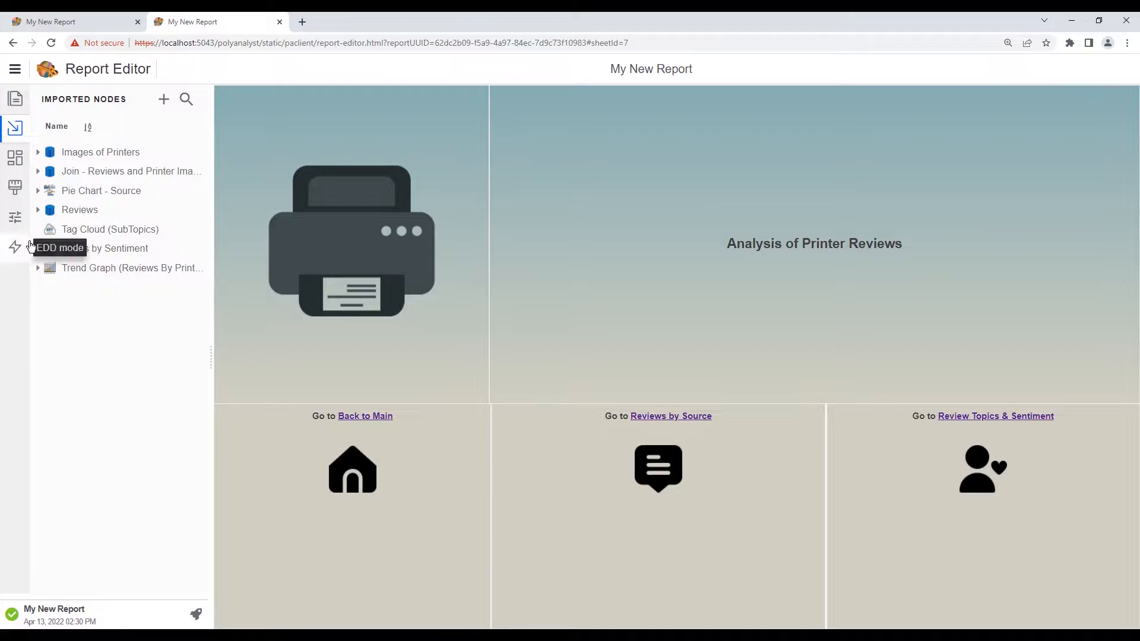
{"action": "left_click", "coordinate": [17, 188]}
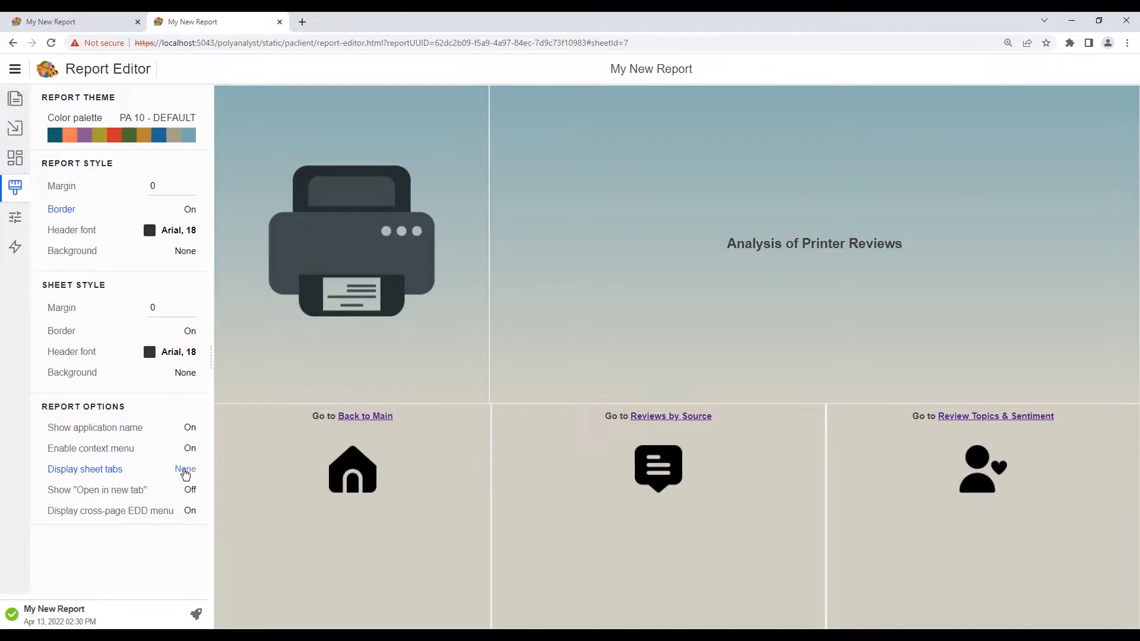
{"action": "left_click", "coordinate": [186, 470]}
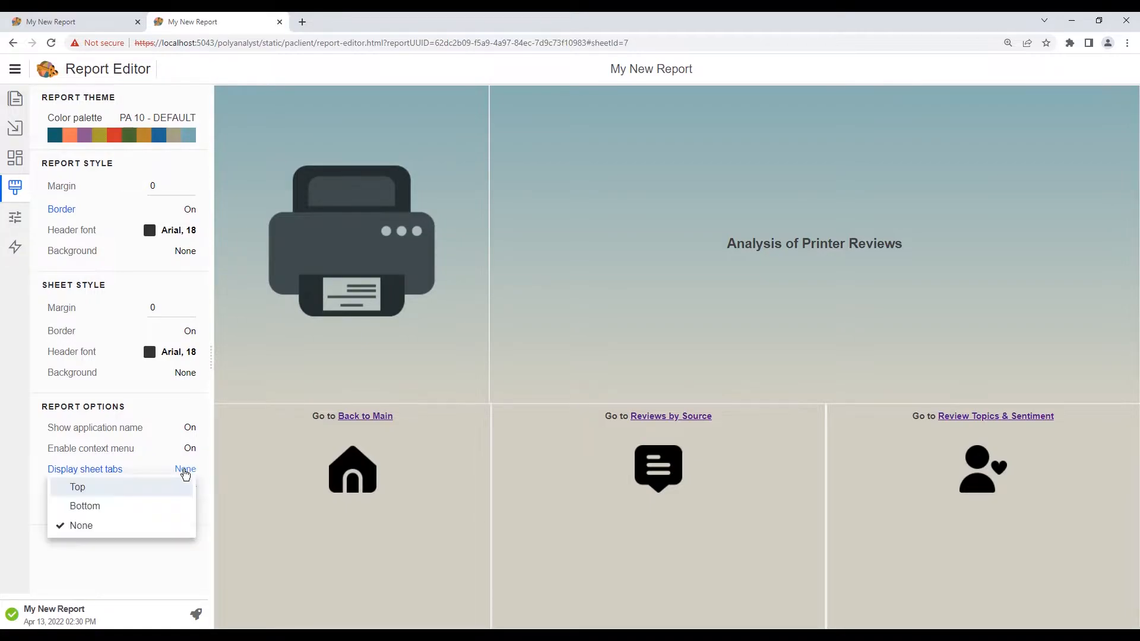
{"action": "left_click", "coordinate": [163, 507]}
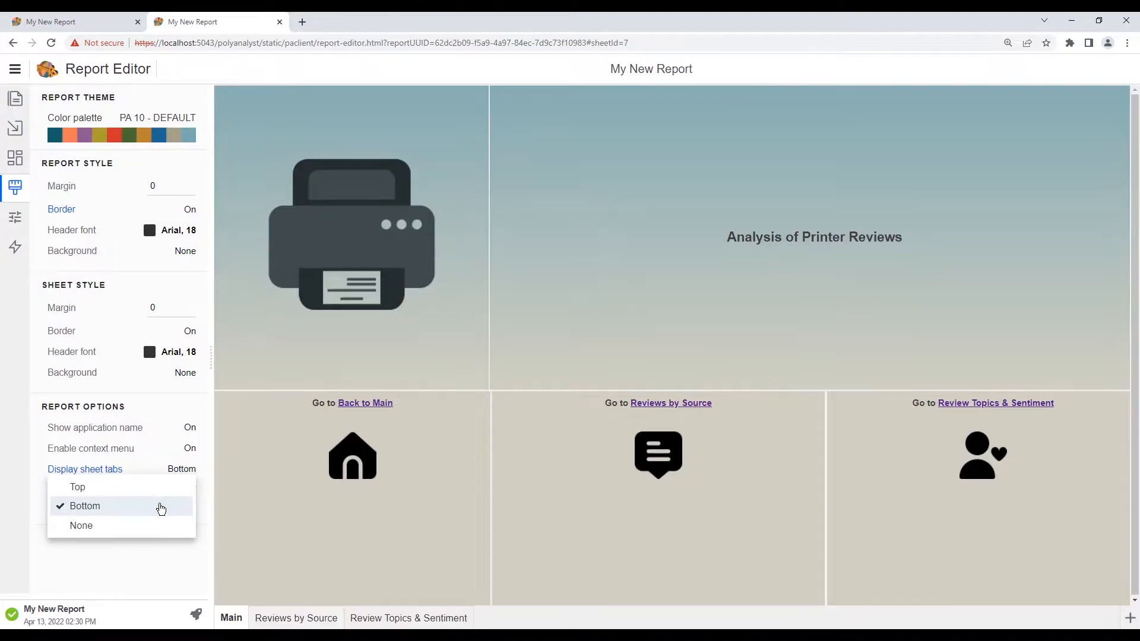
{"action": "left_click", "coordinate": [210, 542]}
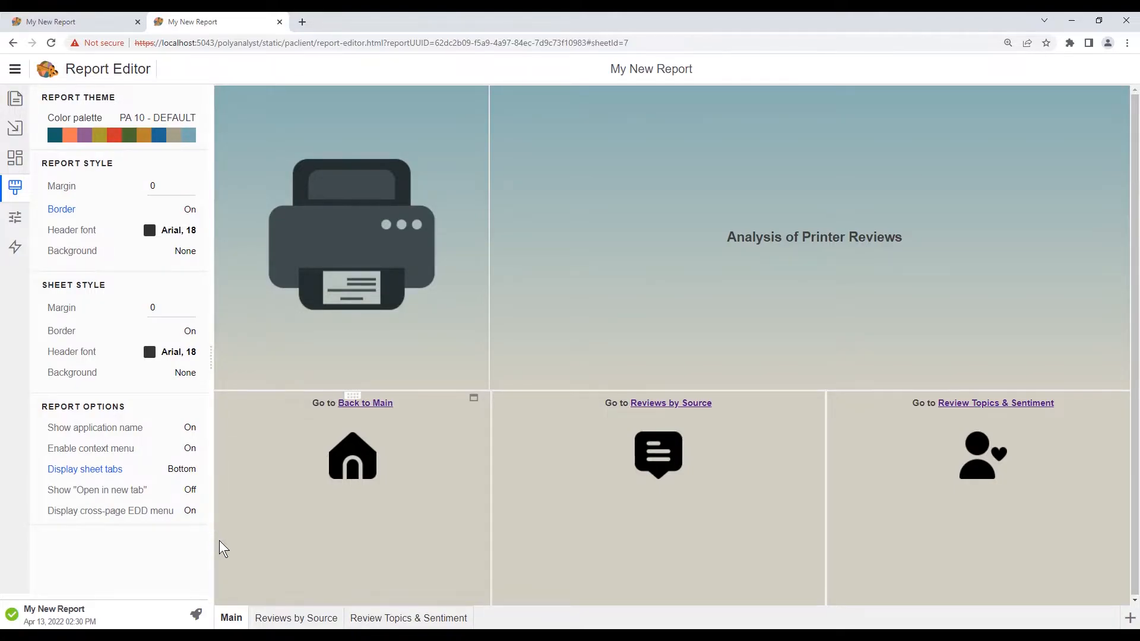
Step: Show the printer image's component properties and look at selecting printer_device_transparent as its source file, leaving the selection without applying it
{"action": "left_click", "coordinate": [15, 216]}
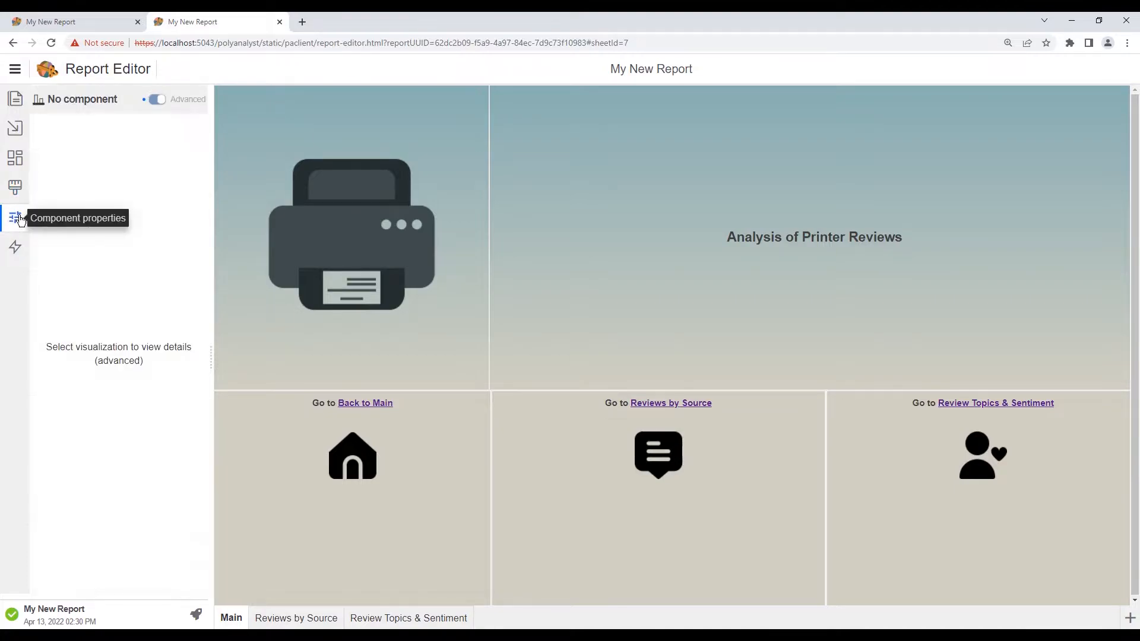
{"action": "left_click", "coordinate": [414, 131]}
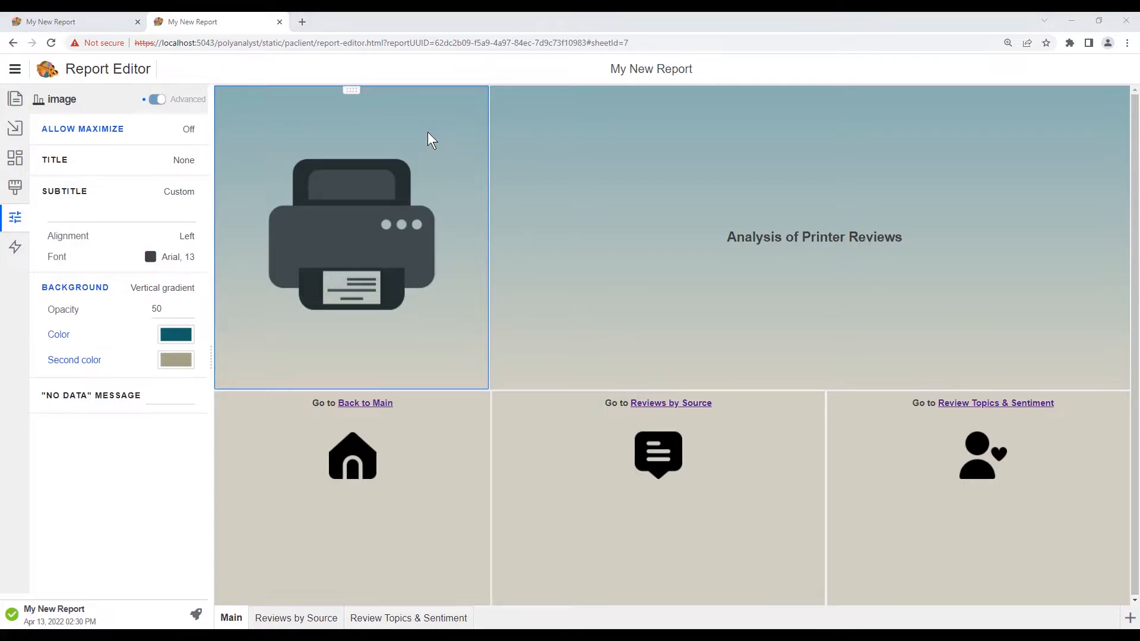
{"action": "double_click", "coordinate": [428, 133]}
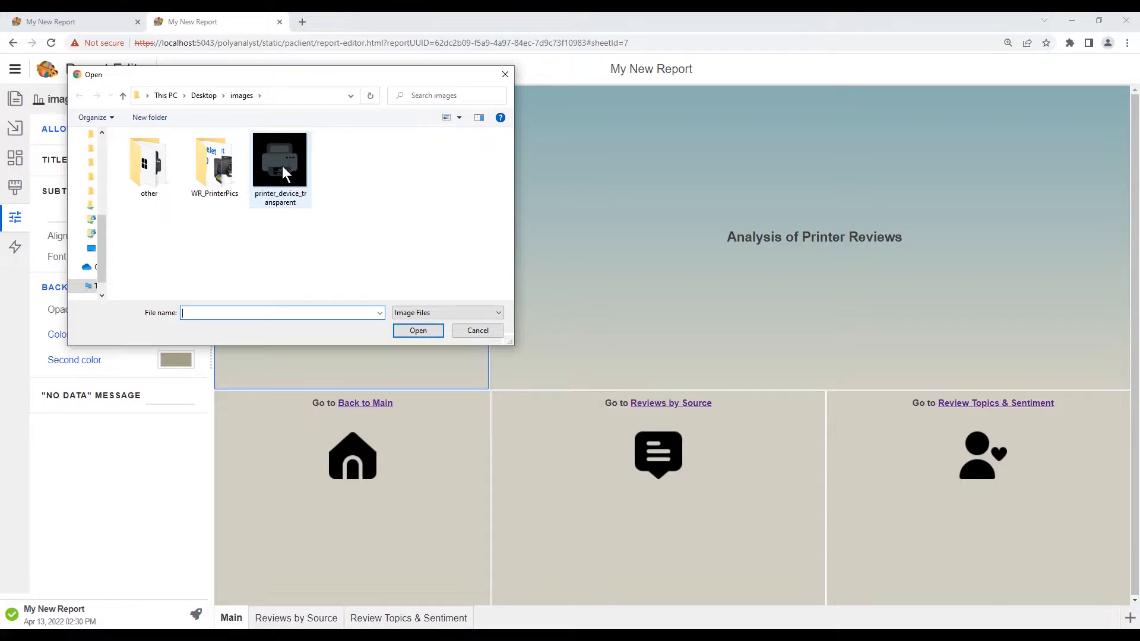
{"action": "left_click", "coordinate": [282, 165]}
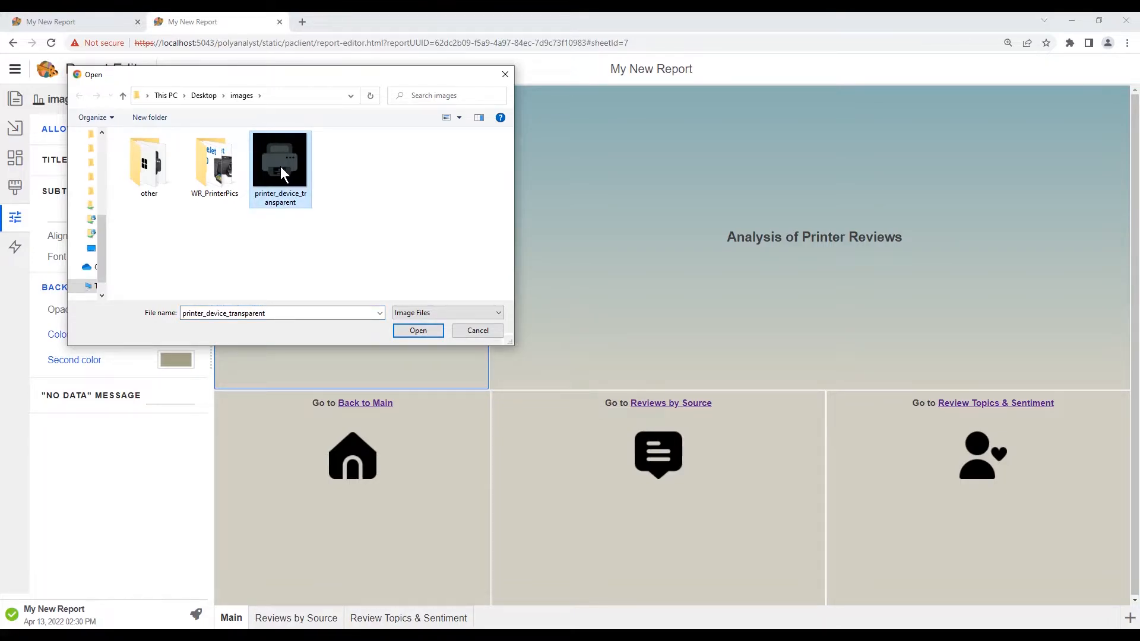
{"action": "left_click", "coordinate": [478, 330]}
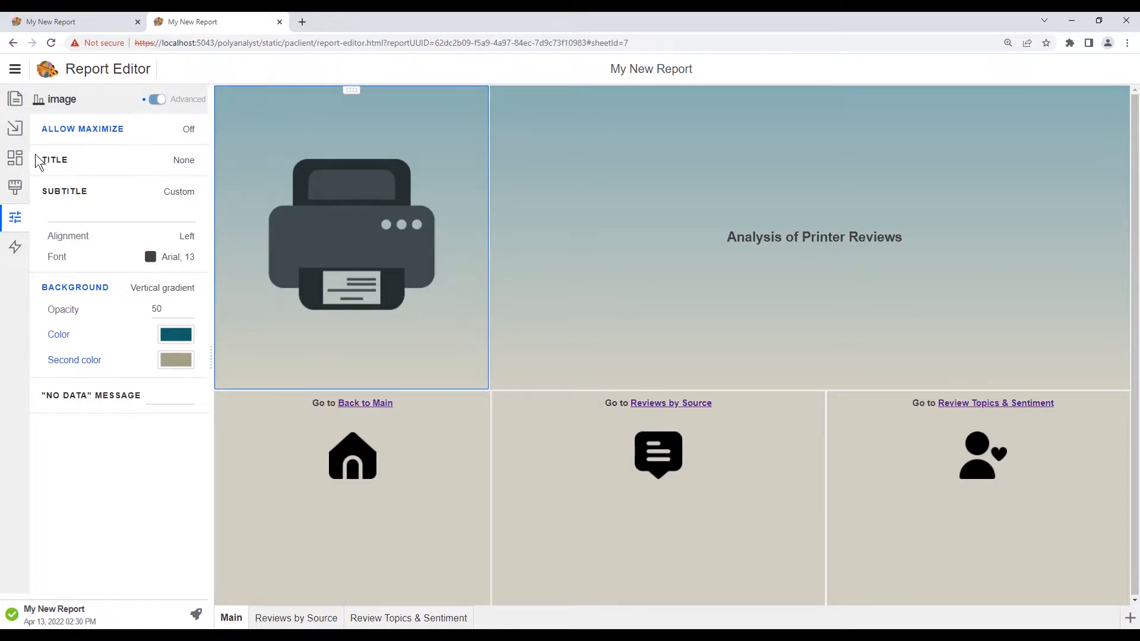
Step: Add an Image widget between the printer picture and the title text, and load the desktop's printer image file into it
{"action": "left_click", "coordinate": [16, 158]}
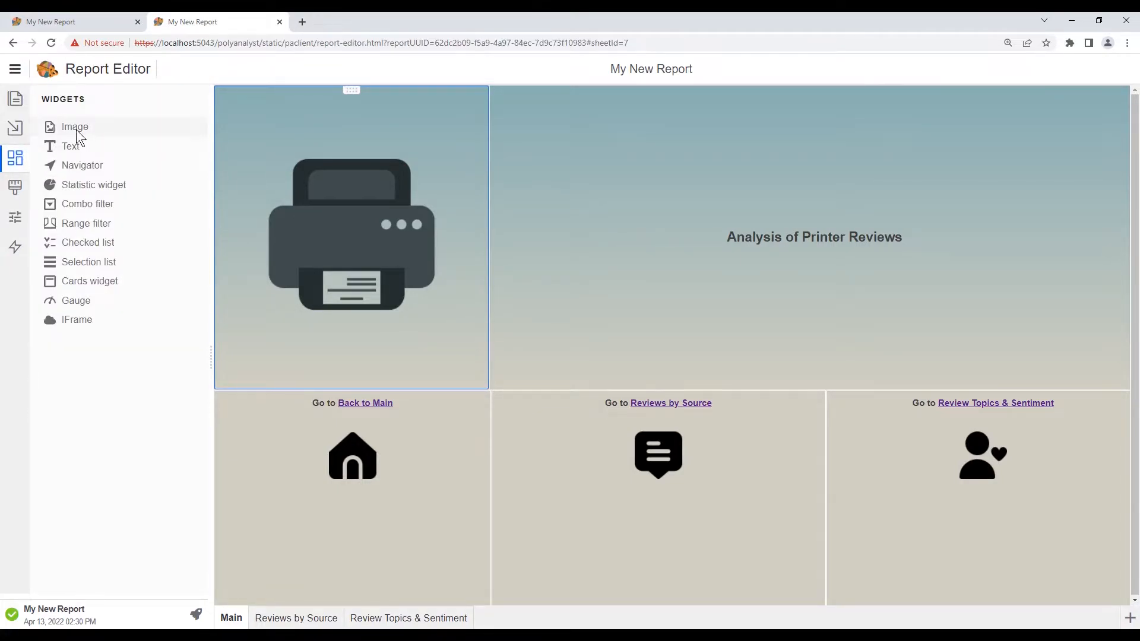
{"action": "left_click_drag", "start_coordinate": [76, 130], "coordinate": [457, 268]}
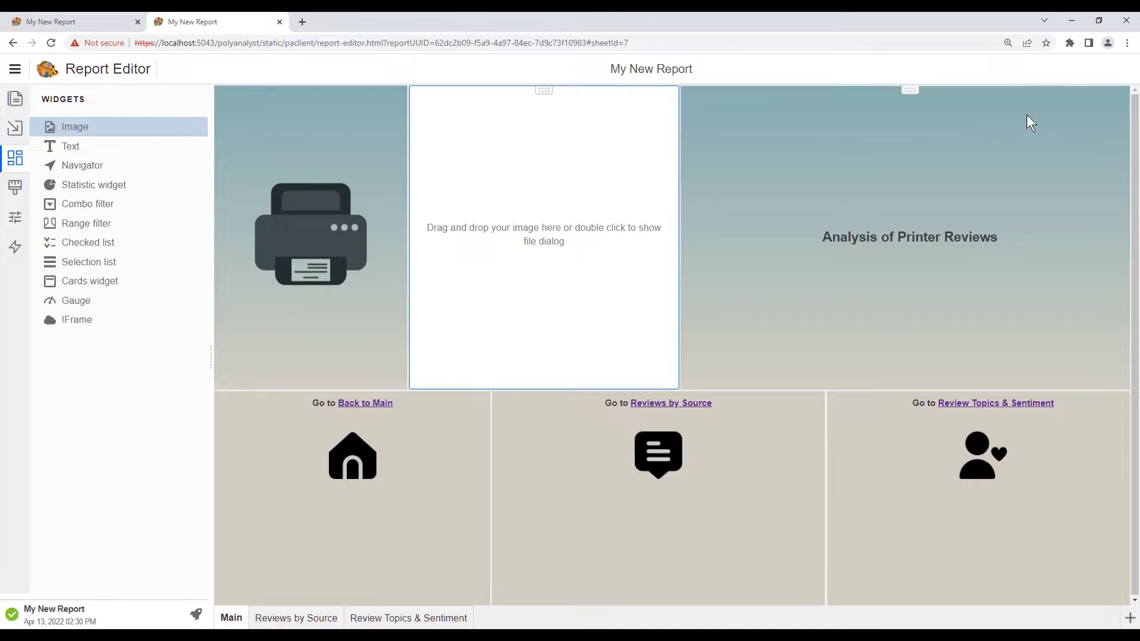
{"action": "left_click", "coordinate": [1100, 19]}
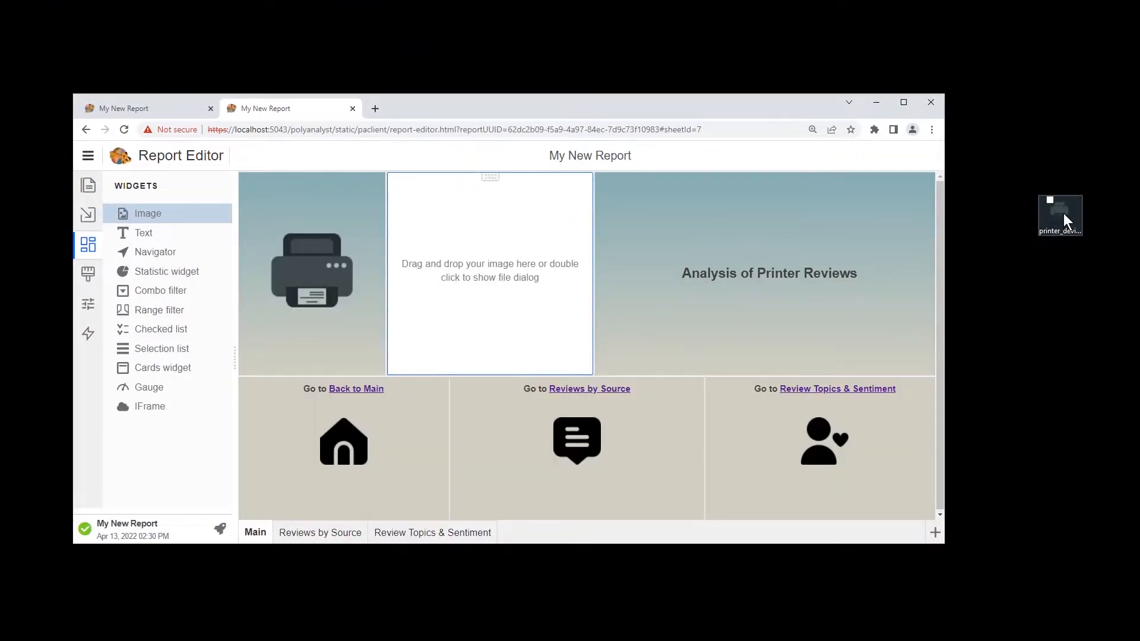
{"action": "left_click_drag", "start_coordinate": [1064, 212], "coordinate": [493, 275]}
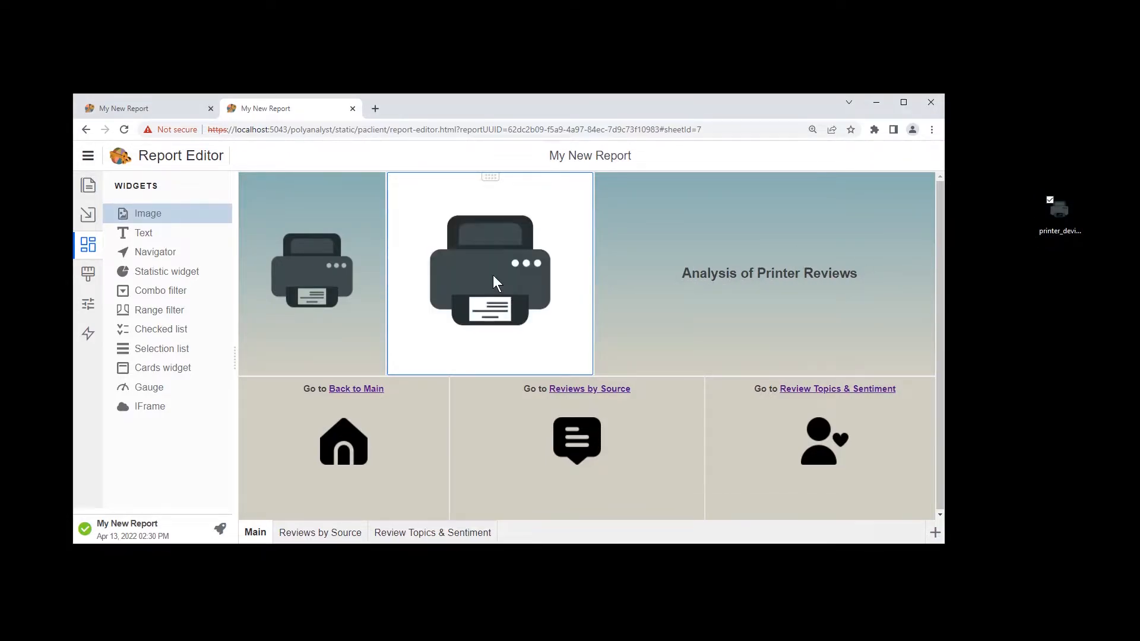
{"action": "left_click", "coordinate": [903, 101]}
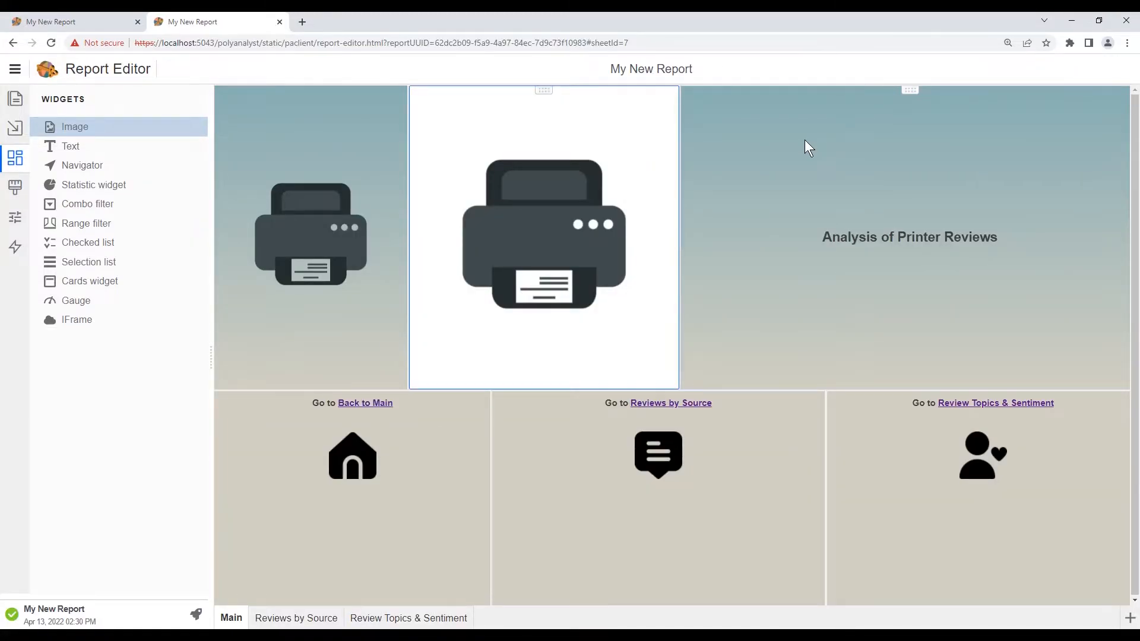
Step: Delete the duplicate printer image component with the white background from the main sheet
{"action": "right_click", "coordinate": [624, 132]}
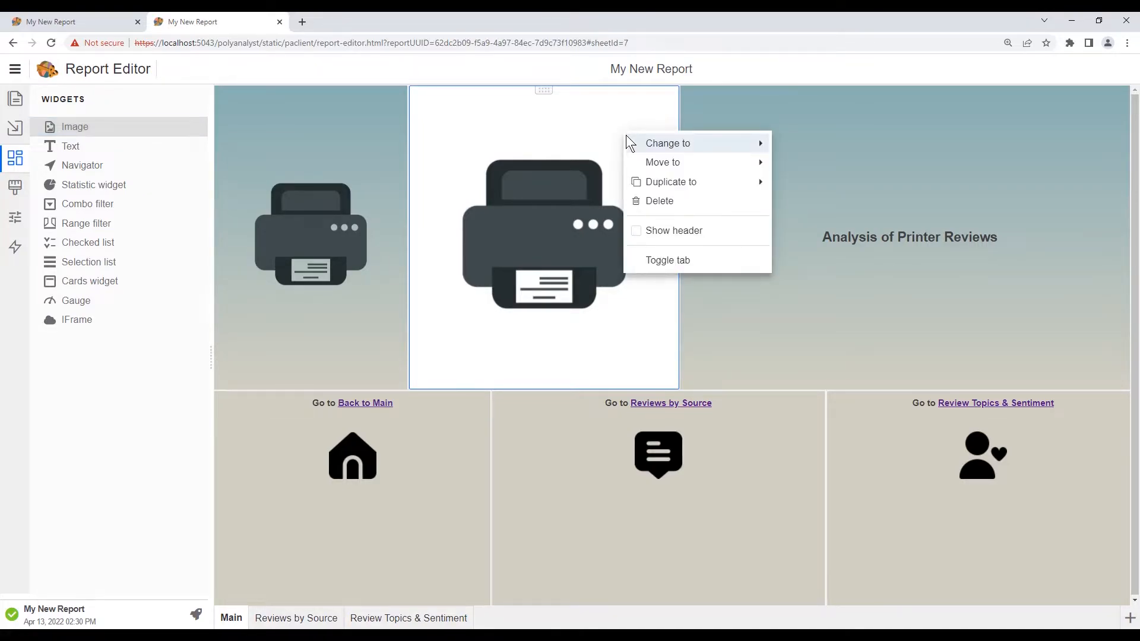
{"action": "left_click", "coordinate": [653, 202]}
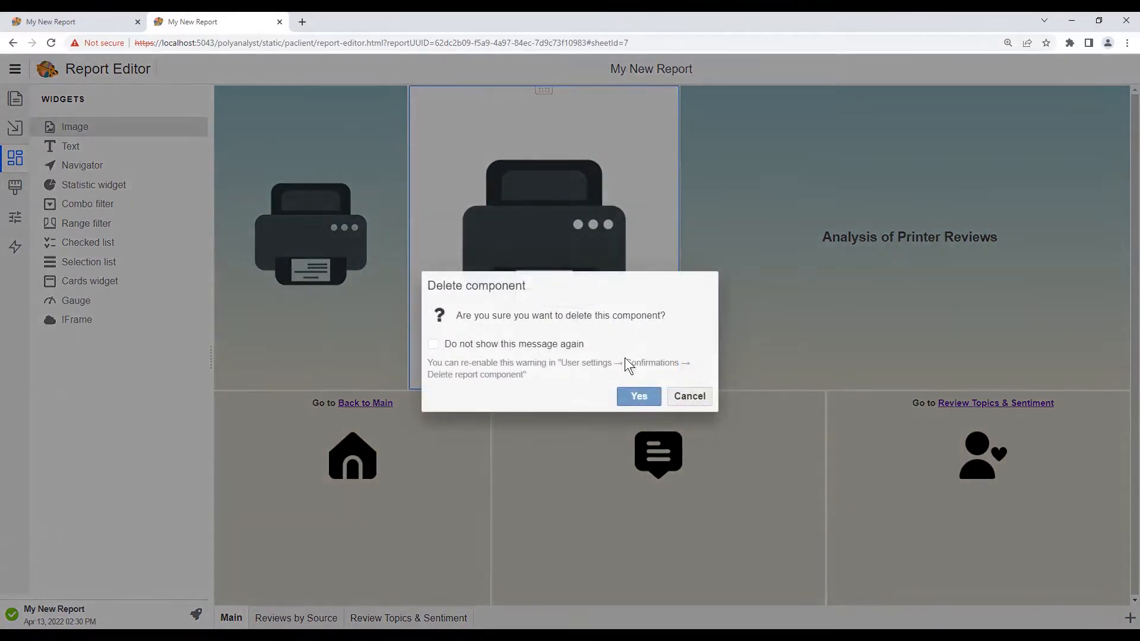
{"action": "left_click", "coordinate": [638, 396]}
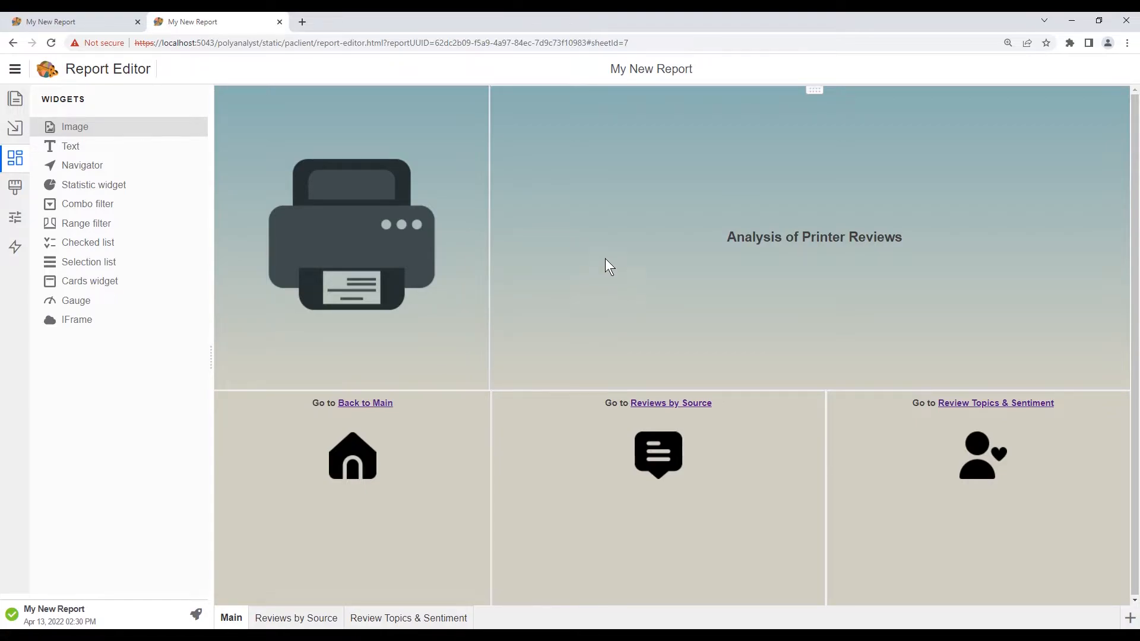
Step: Show the title text component's properties and underline its text "Analysis of Printer Reviews"
{"action": "left_click", "coordinate": [15, 217]}
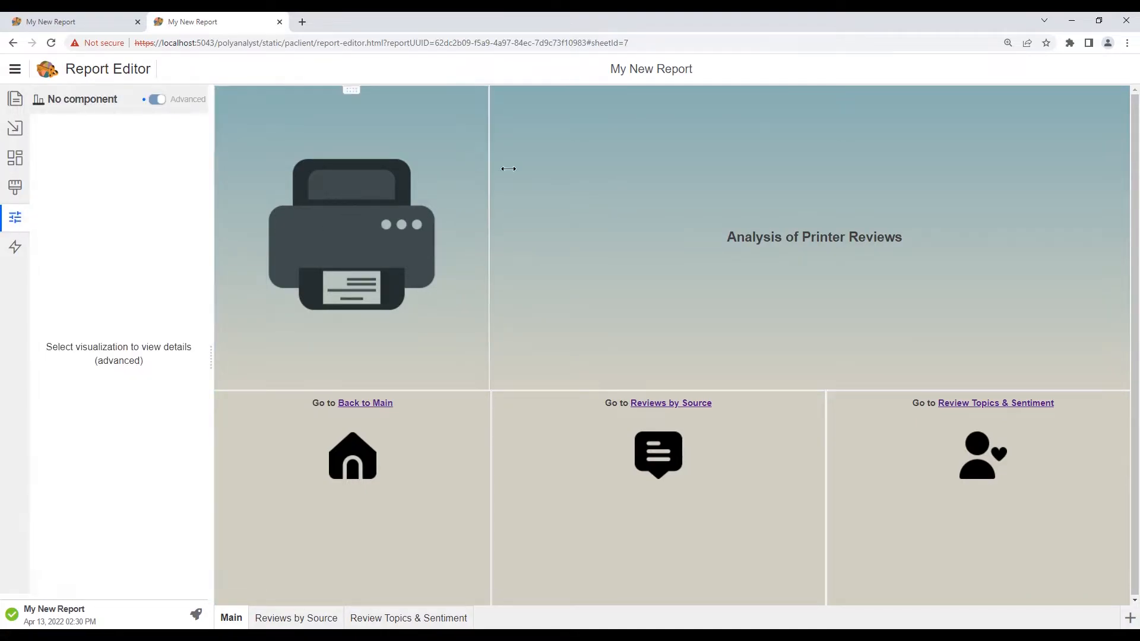
{"action": "left_click", "coordinate": [618, 161]}
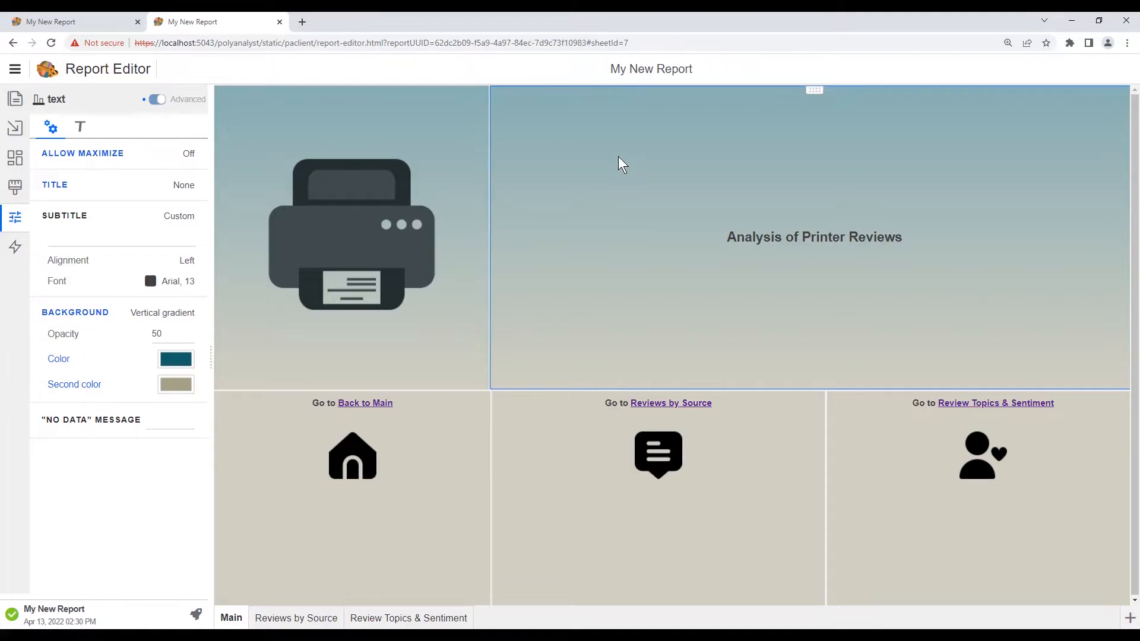
{"action": "double_click", "coordinate": [581, 264]}
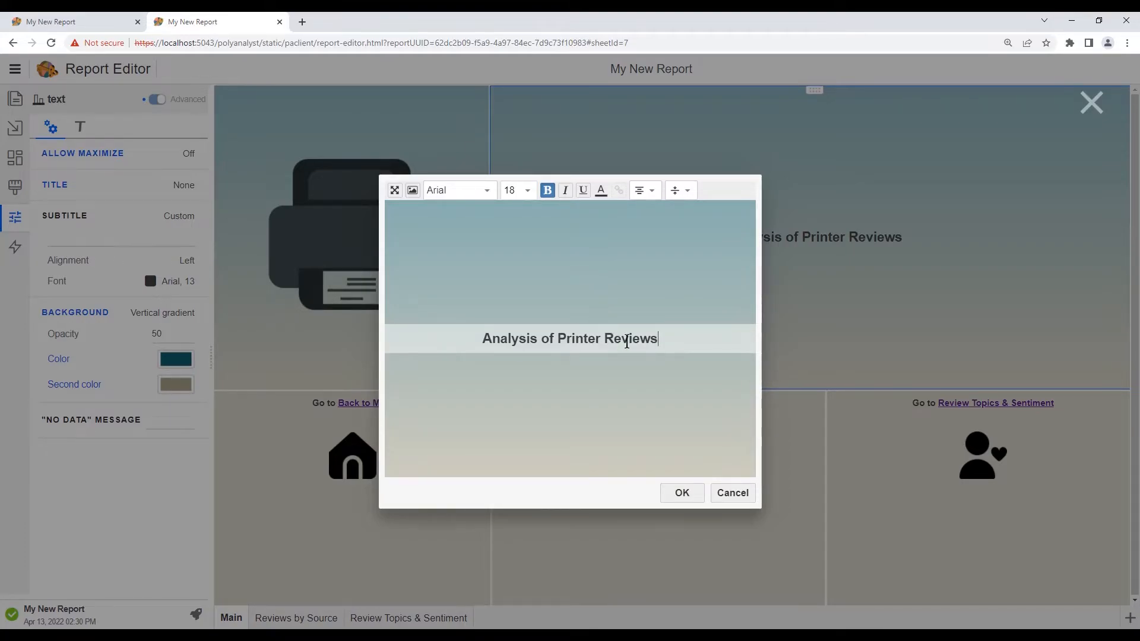
{"action": "left_click_drag", "start_coordinate": [660, 339], "coordinate": [475, 337]}
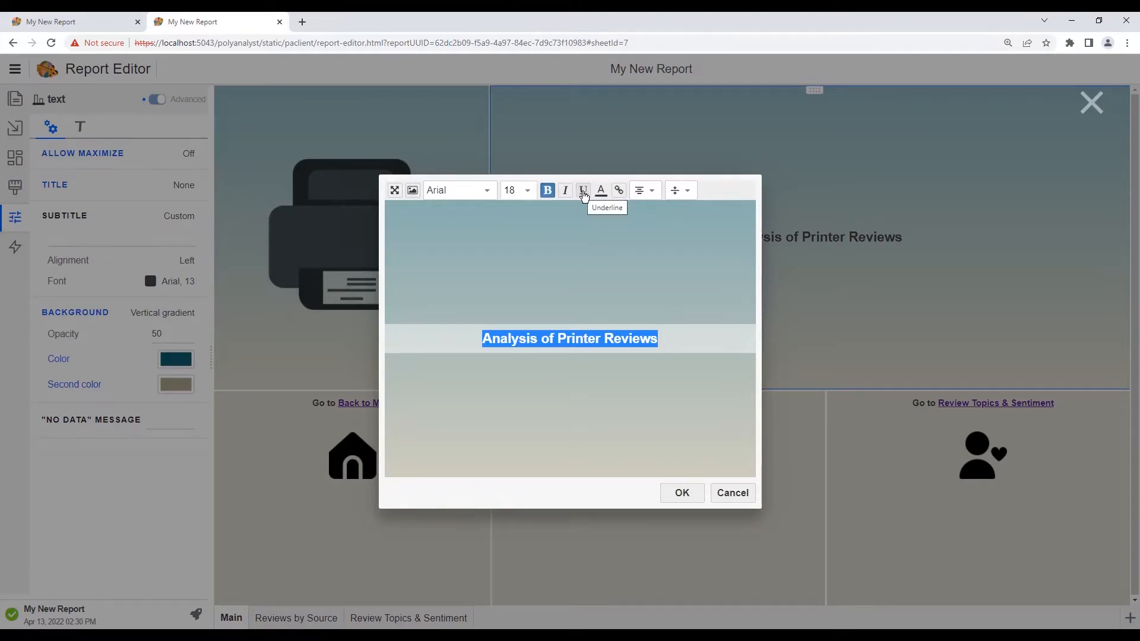
{"action": "left_click", "coordinate": [583, 195]}
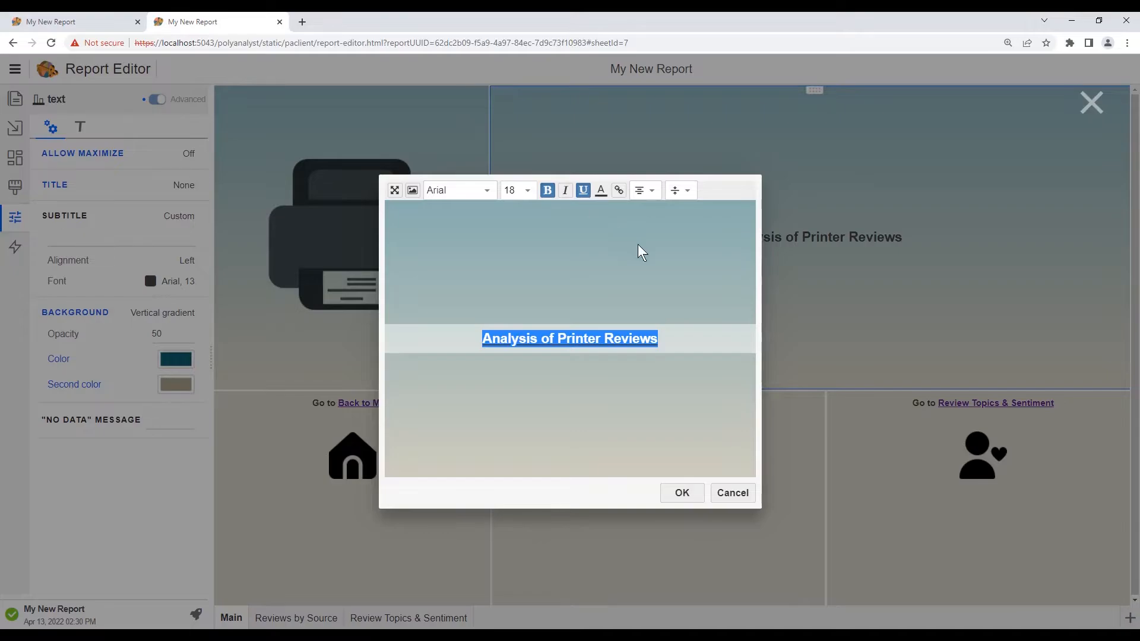
{"action": "left_click", "coordinate": [681, 491]}
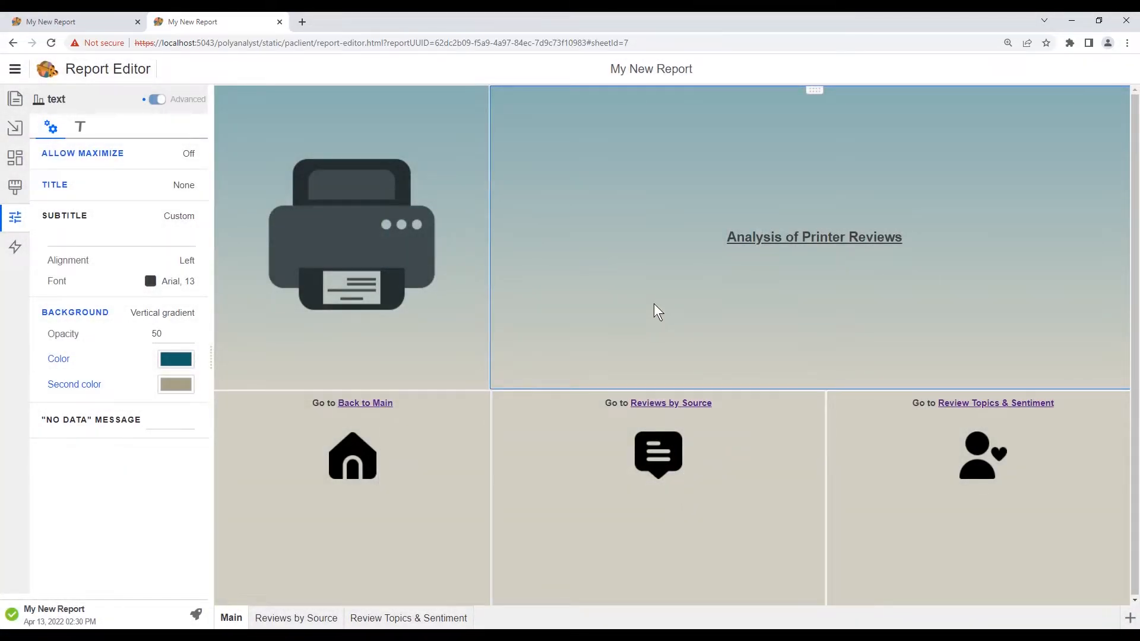
Step: Remove the underline from the title text and open its link settings, leaving them without adding a link
{"action": "double_click", "coordinate": [695, 267]}
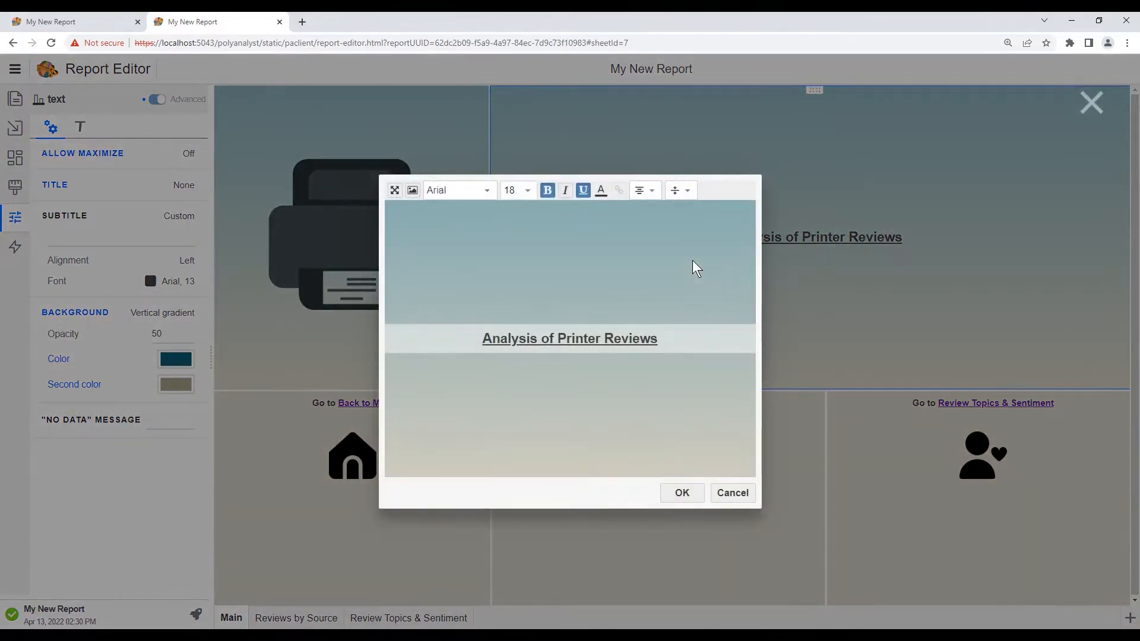
{"action": "left_click_drag", "start_coordinate": [672, 338], "coordinate": [480, 338]}
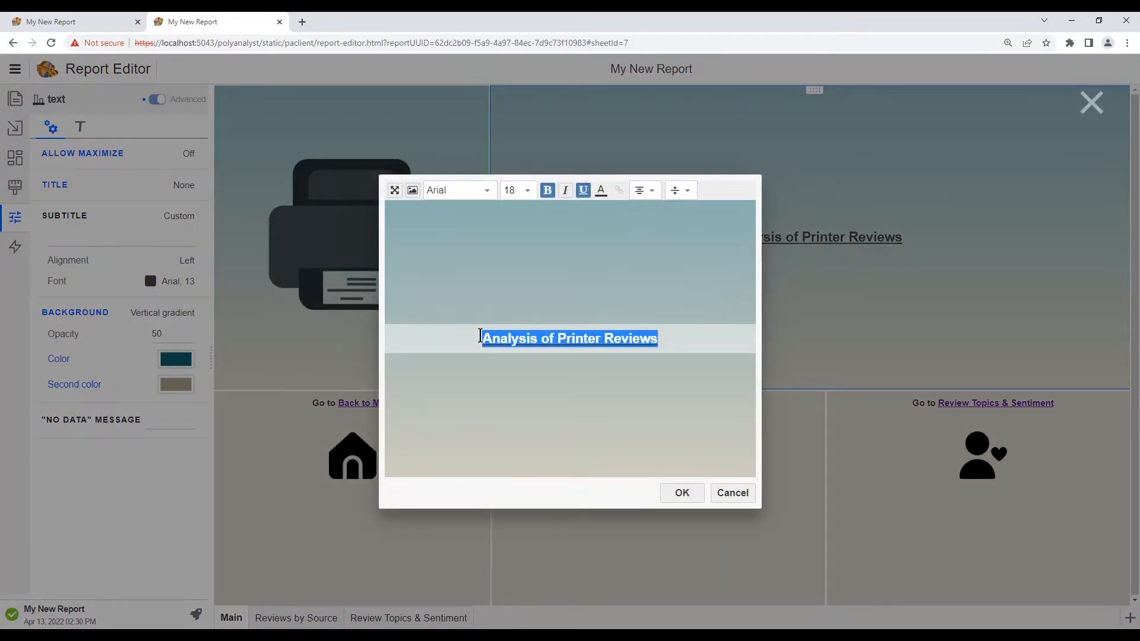
{"action": "left_click", "coordinate": [584, 192]}
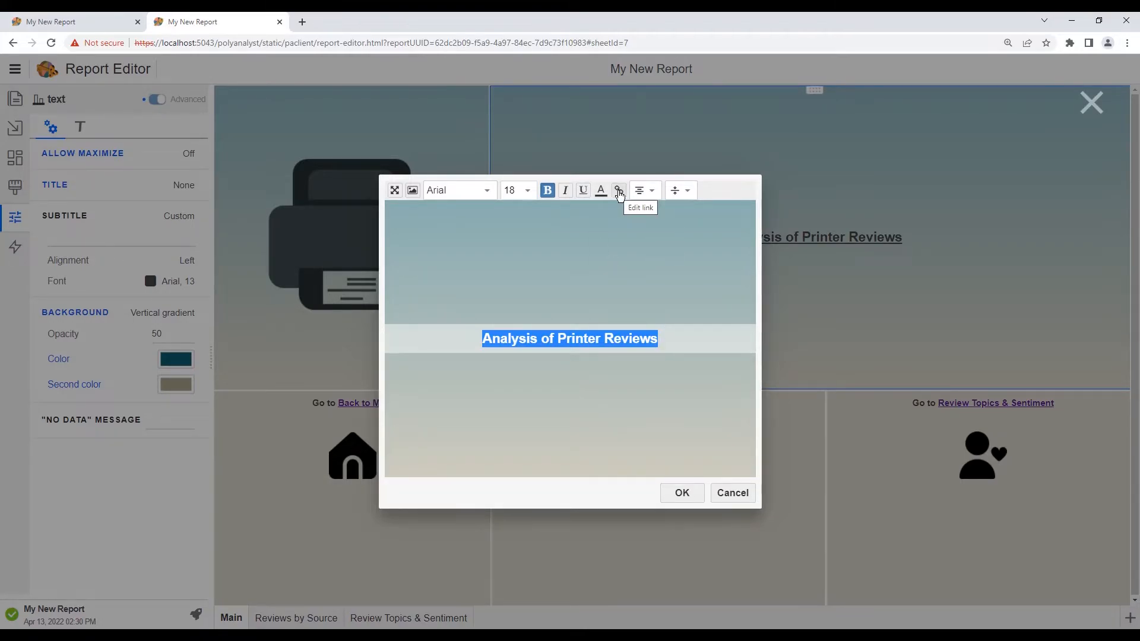
{"action": "left_click", "coordinate": [619, 192]}
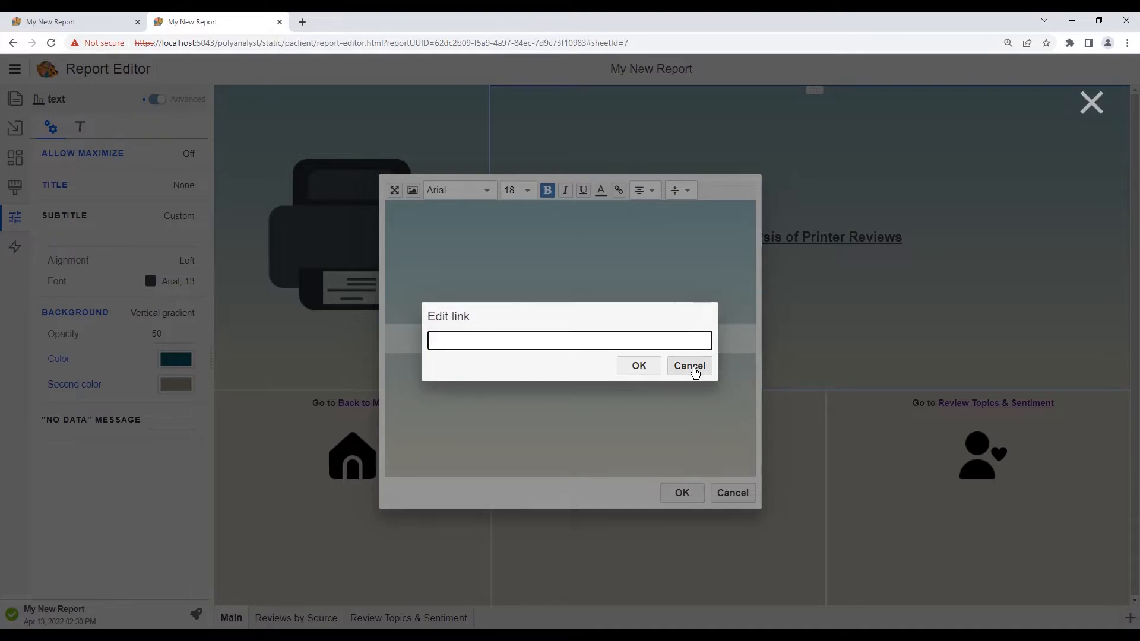
{"action": "left_click", "coordinate": [695, 370]}
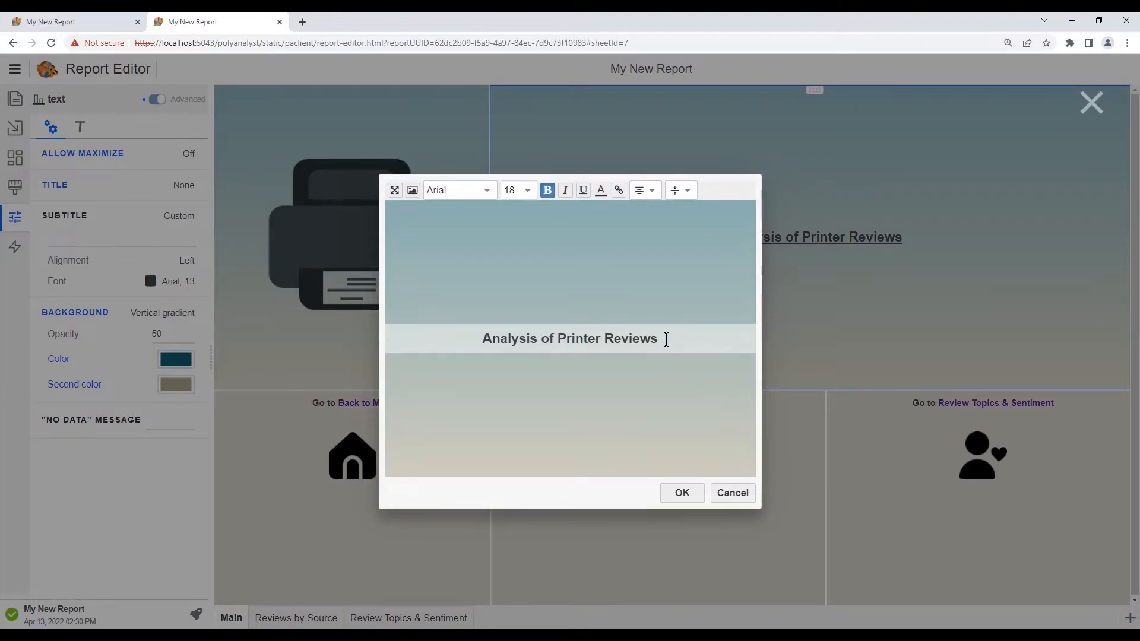
Step: Insert the image printer_device_transparent below the "Analysis of Printer Reviews" line in the title text component
{"action": "left_click", "coordinate": [666, 340]}
{"action": "key", "text": "Return"}
{"action": "key", "text": "Return"}
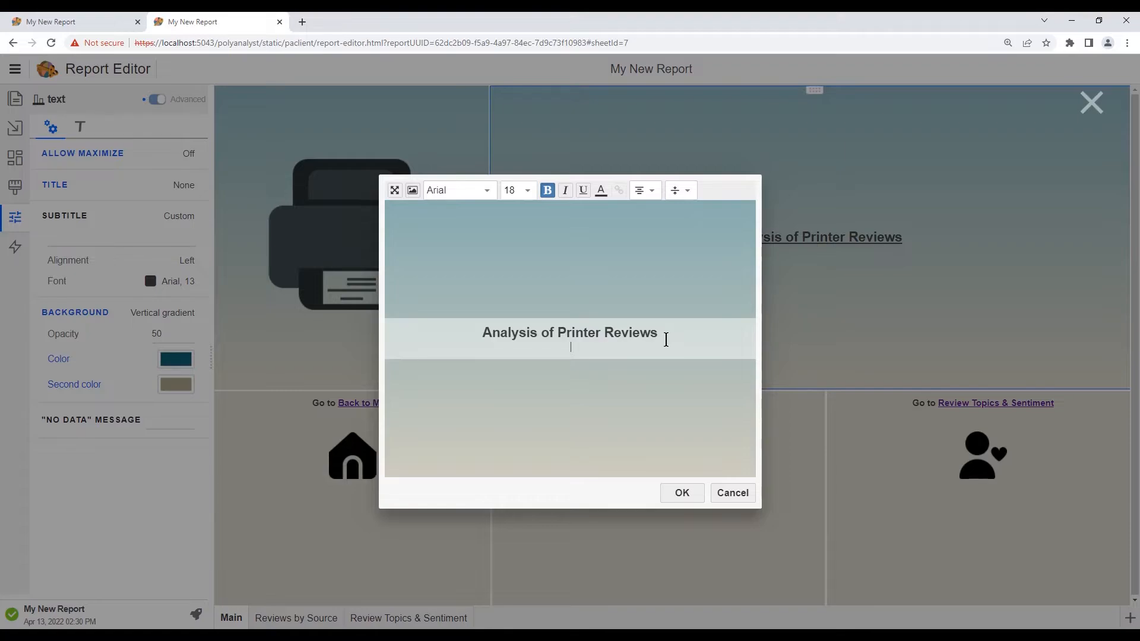
{"action": "left_click", "coordinate": [413, 191]}
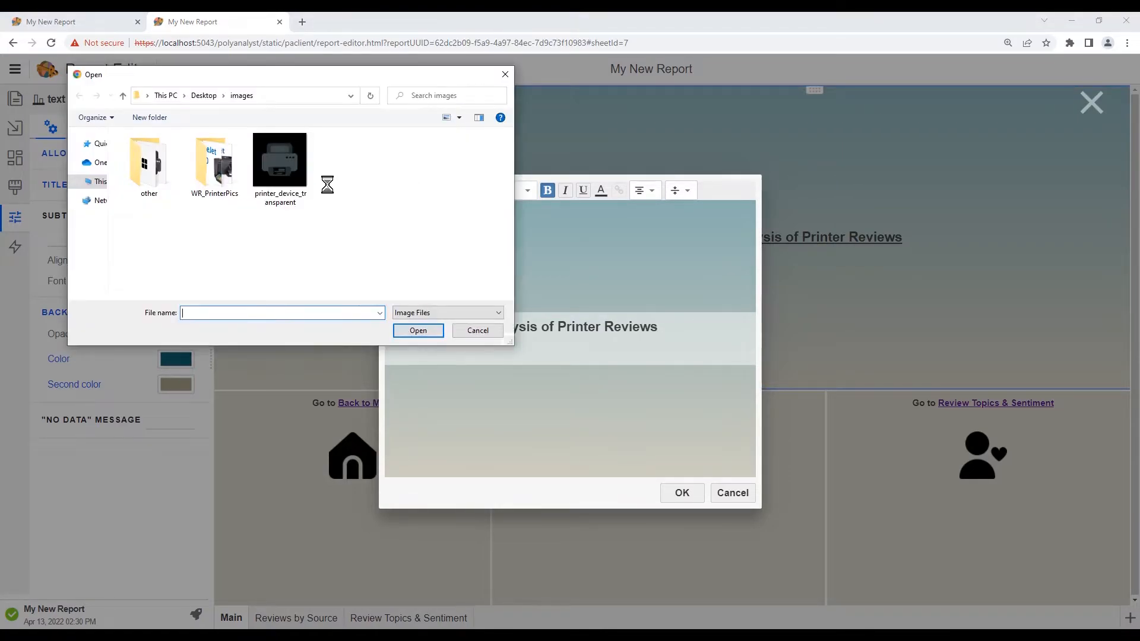
{"action": "left_click", "coordinate": [285, 166]}
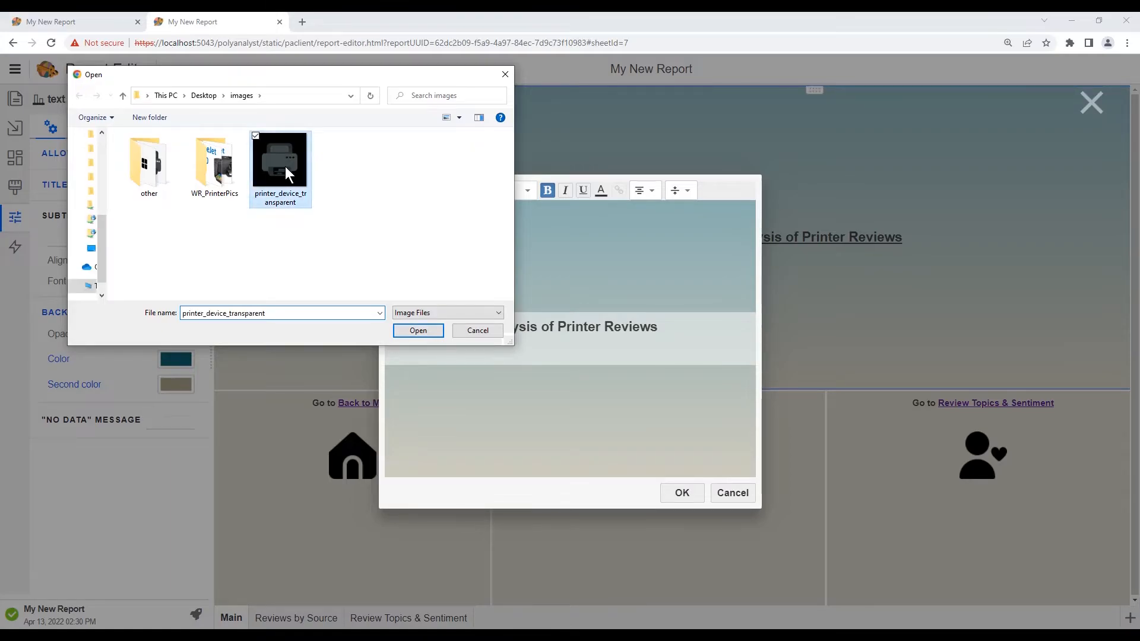
{"action": "left_click", "coordinate": [419, 332]}
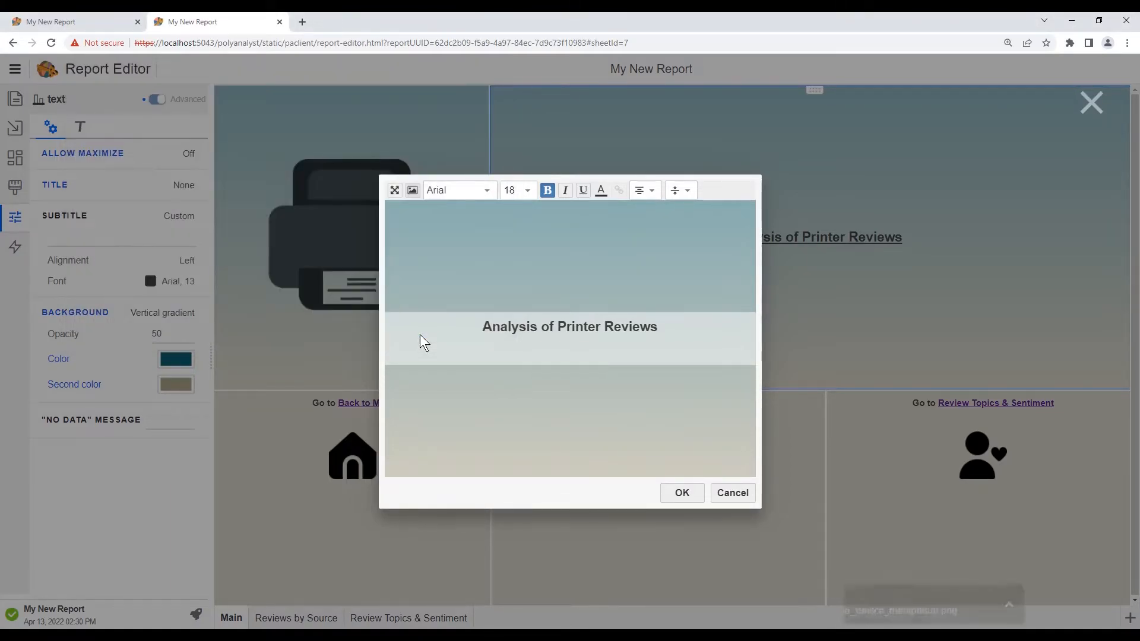
{"action": "left_click", "coordinate": [686, 497]}
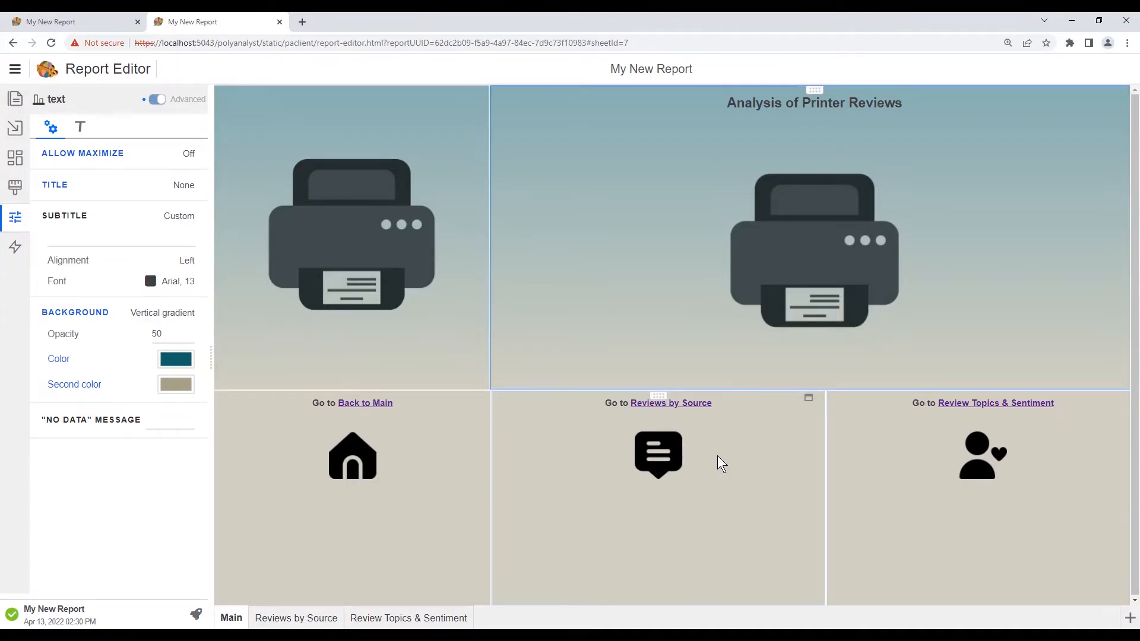
Step: Remove the printer image from the title text component and apply the change
{"action": "double_click", "coordinate": [942, 191]}
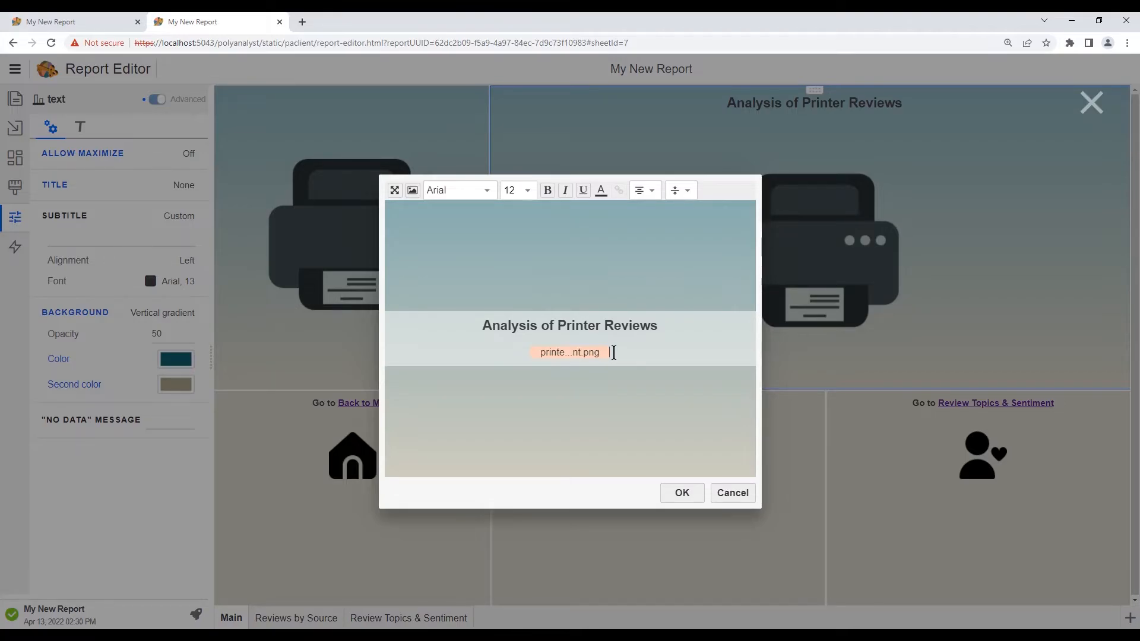
{"action": "key", "text": "BackSpace"}
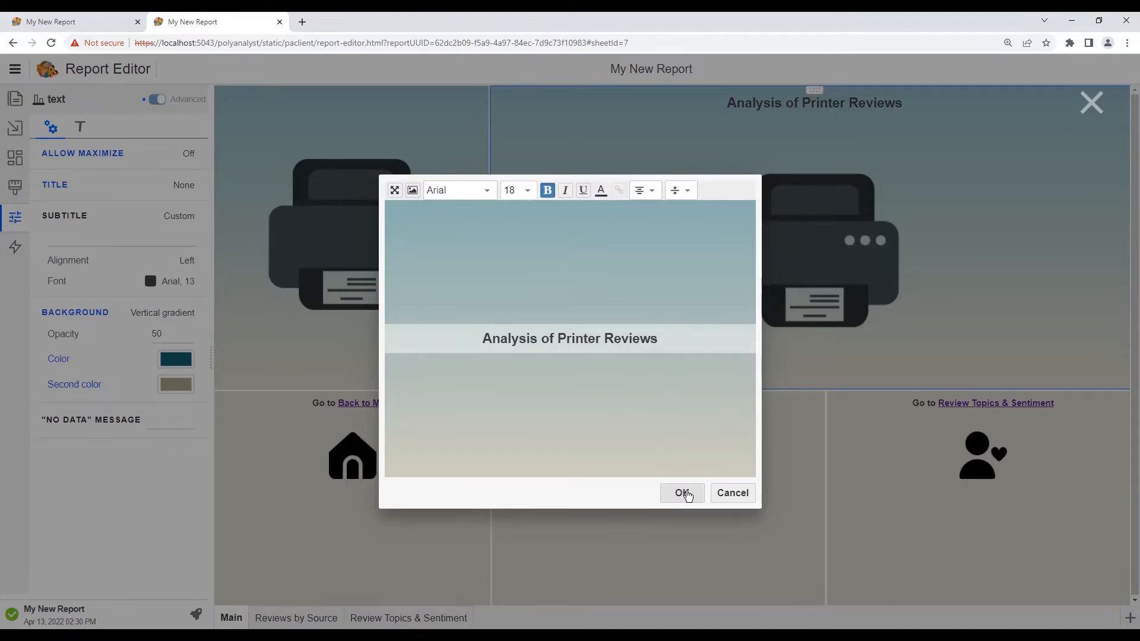
{"action": "left_click", "coordinate": [687, 494]}
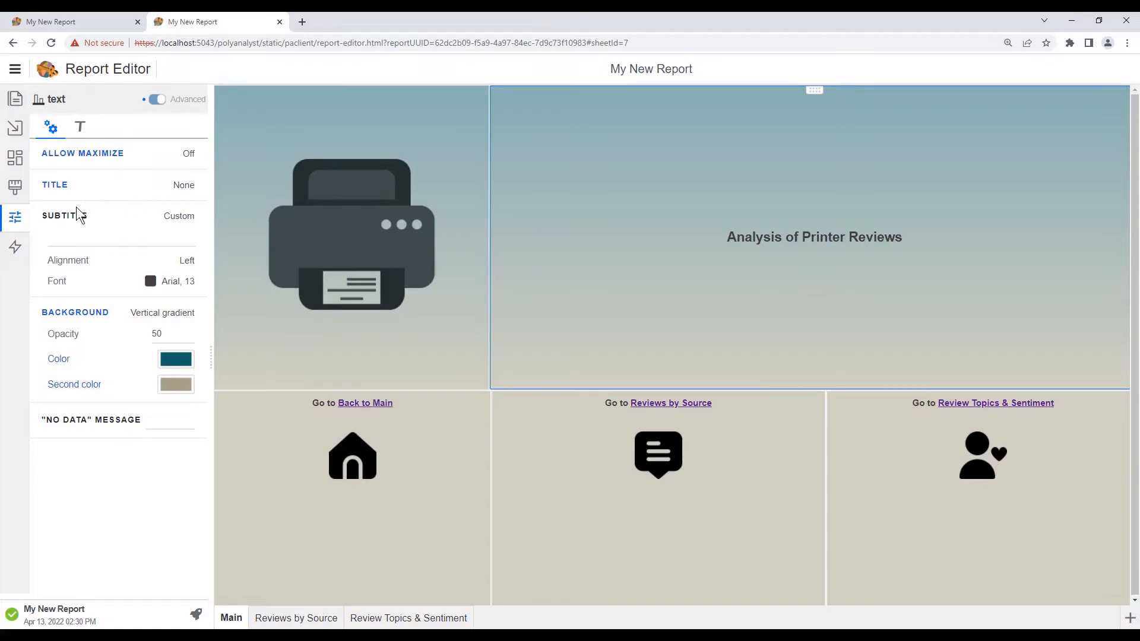
Step: Add a Navigator widget between the printer picture and the title text on the main sheet
{"action": "left_click", "coordinate": [13, 164]}
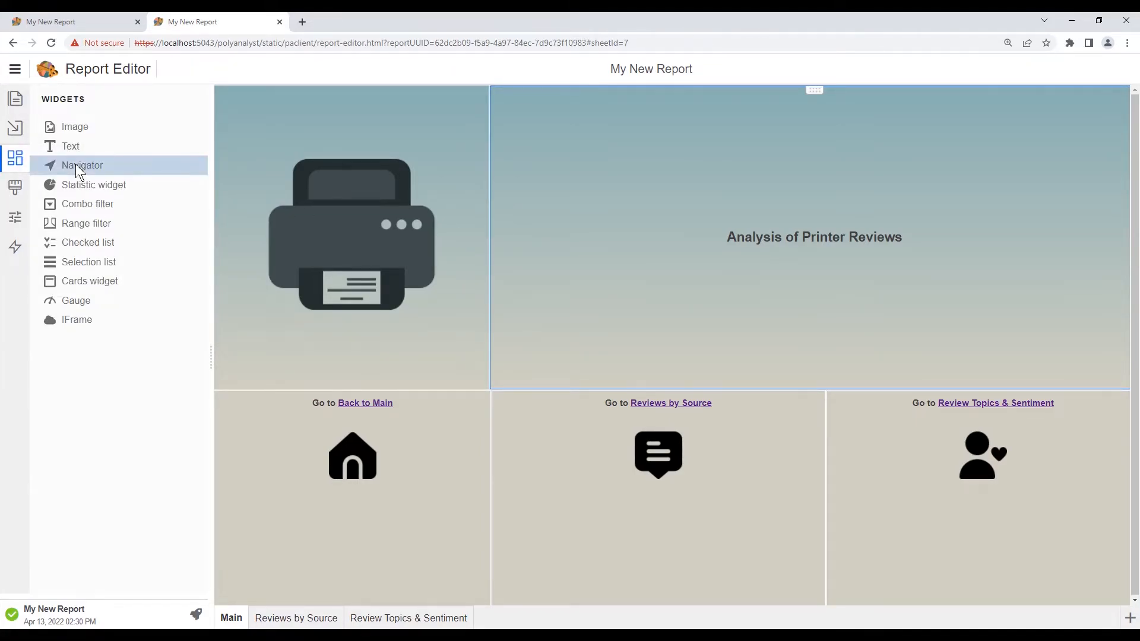
{"action": "left_click_drag", "start_coordinate": [134, 217], "coordinate": [483, 290]}
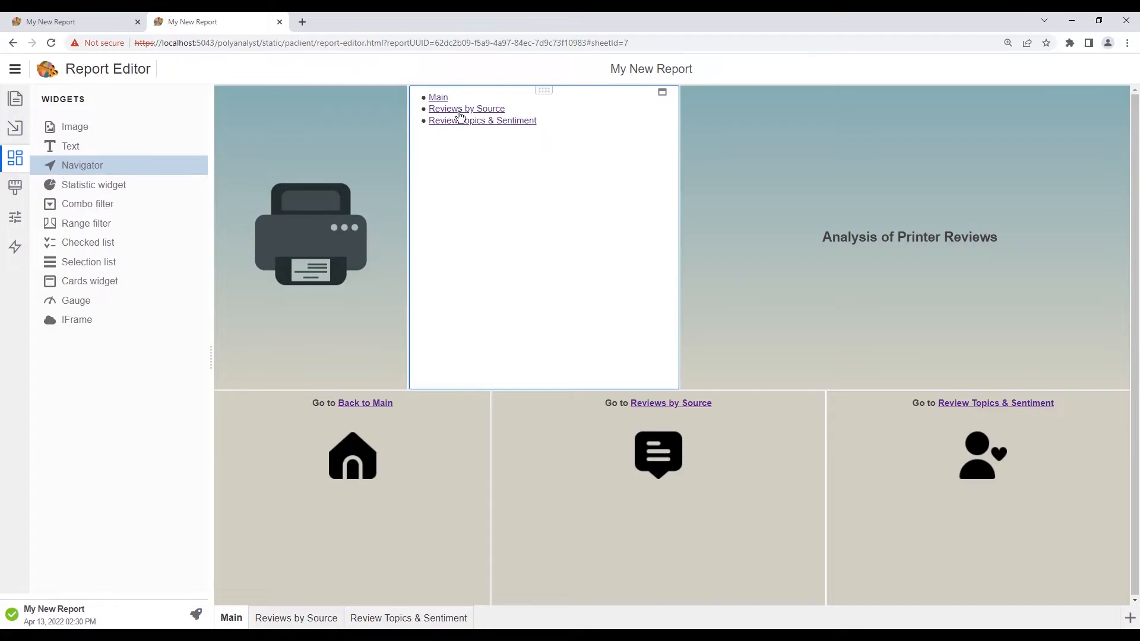
Step: Open the Navigator widget's text for editing and separate its three sheet links with blank lines
{"action": "double_click", "coordinate": [516, 246]}
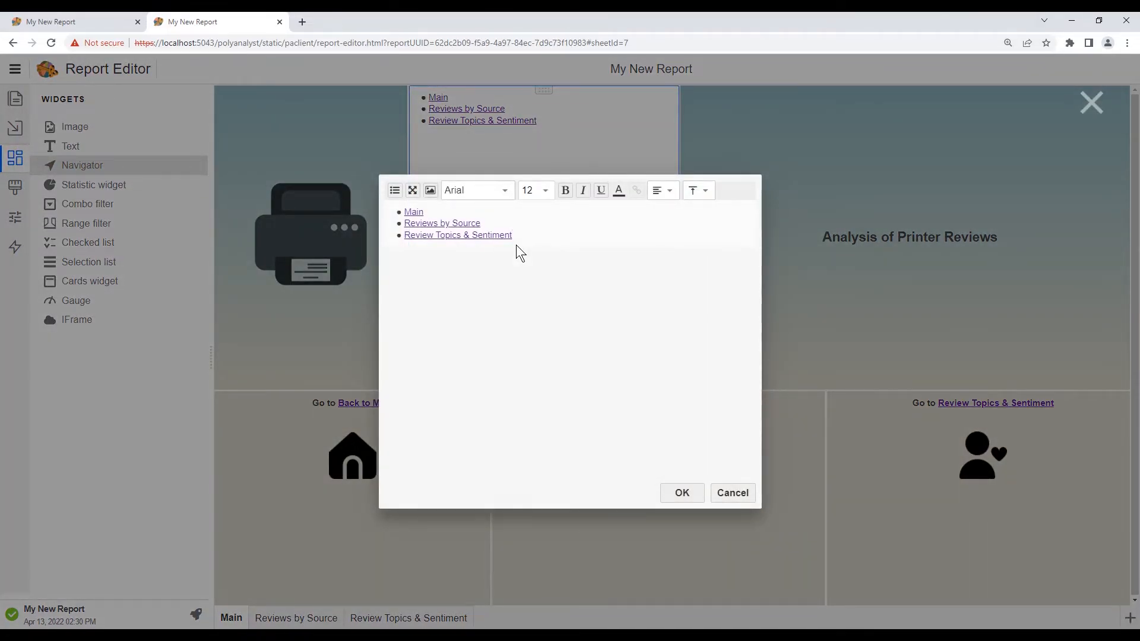
{"action": "left_click", "coordinate": [439, 211]}
{"action": "key", "text": "Return"}
{"action": "left_click", "coordinate": [484, 233]}
{"action": "key", "text": "Return"}
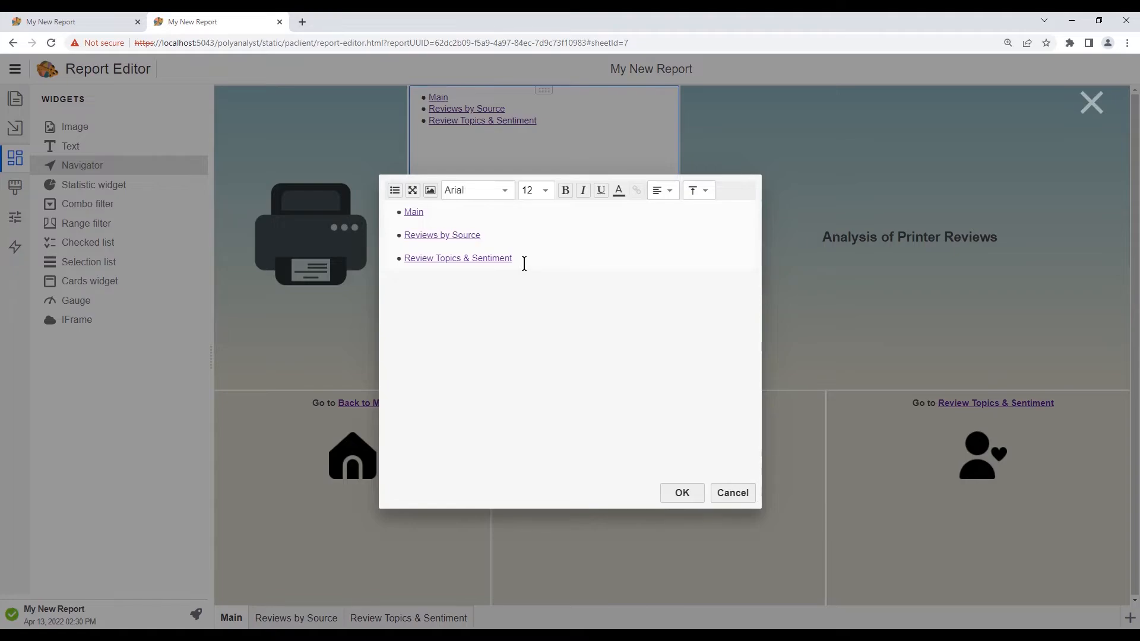
Step: Remove the bullets in front of the Main, Reviews by Source and Review Topics & Sentiment links
{"action": "left_click", "coordinate": [403, 212]}
{"action": "key", "text": "BackSpace"}
{"action": "left_click", "coordinate": [404, 235]}
{"action": "key", "text": "BackSpace"}
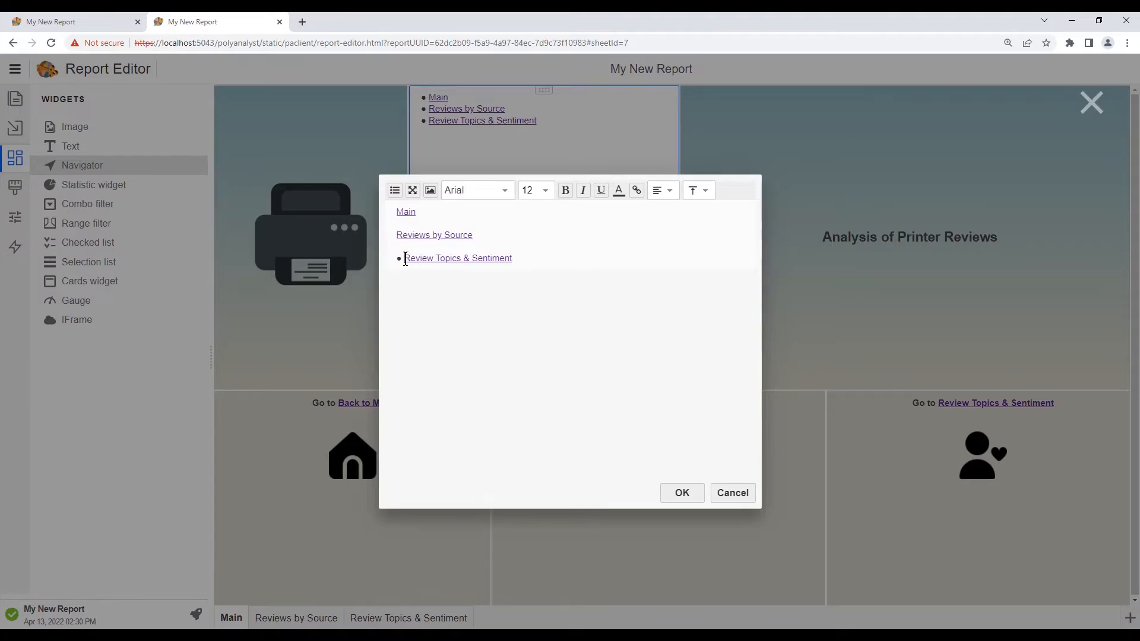
{"action": "left_click", "coordinate": [405, 259]}
{"action": "key", "text": "BackSpace"}
{"action": "left_click", "coordinate": [558, 262]}
Step: Examine the link settings of the navigator's Main entry and leave them without changes
{"action": "left_click_drag", "start_coordinate": [423, 213], "coordinate": [392, 209]}
{"action": "left_click", "coordinate": [637, 191]}
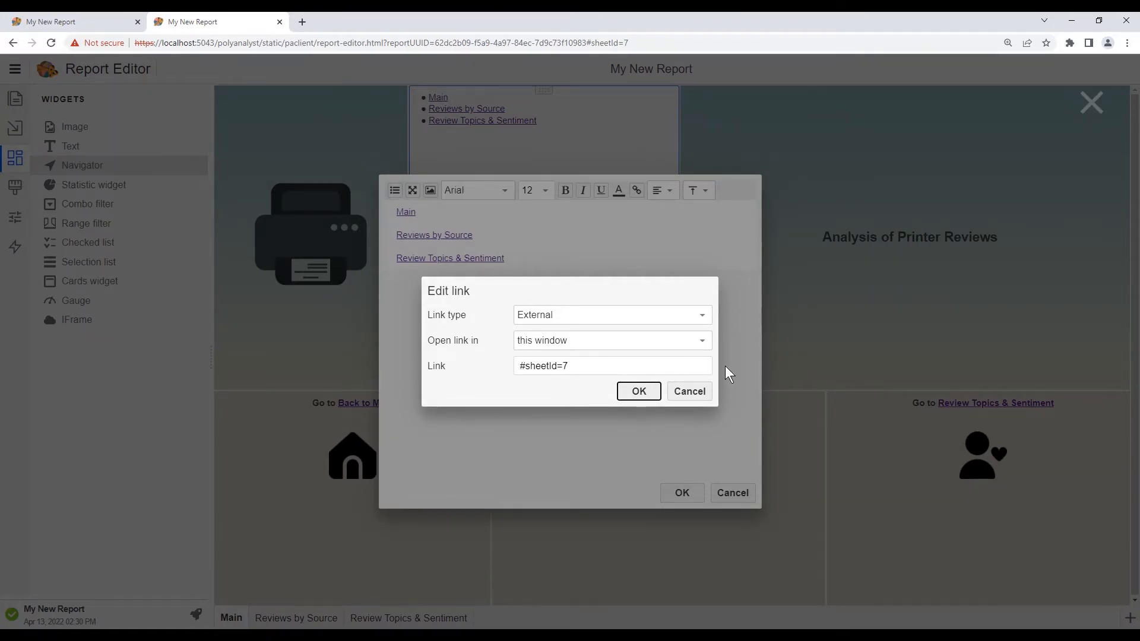
{"action": "left_click", "coordinate": [698, 393]}
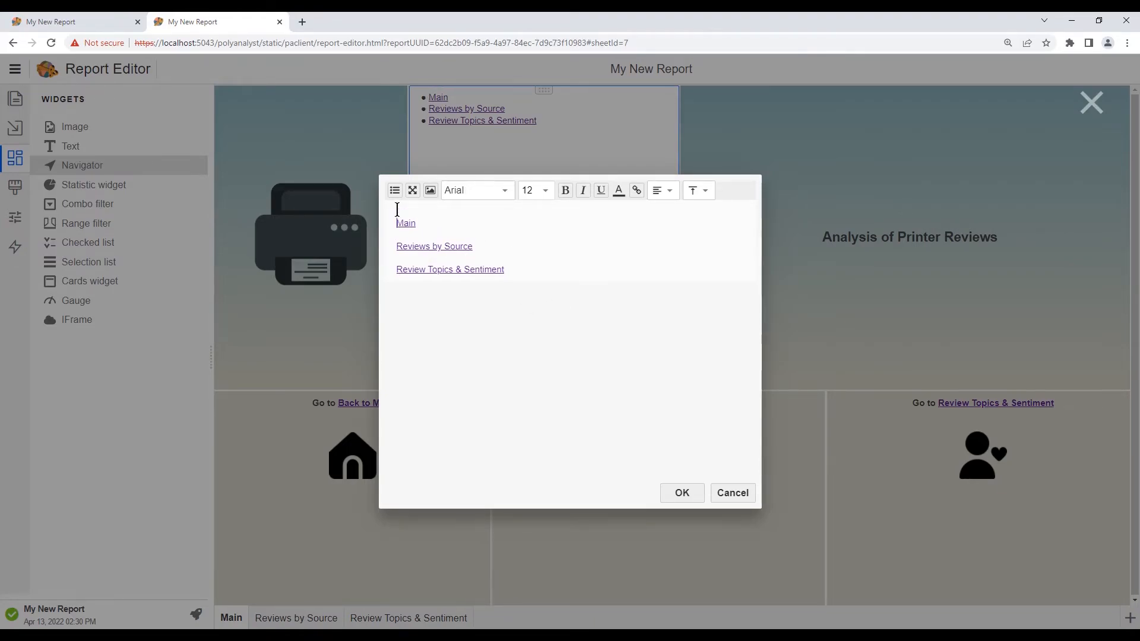
Step: Enter the heading NAVIGATOR above the navigator's links, delete the three links and apply the edited text
{"action": "left_click", "coordinate": [397, 210]}
{"action": "key", "text": "Return"}
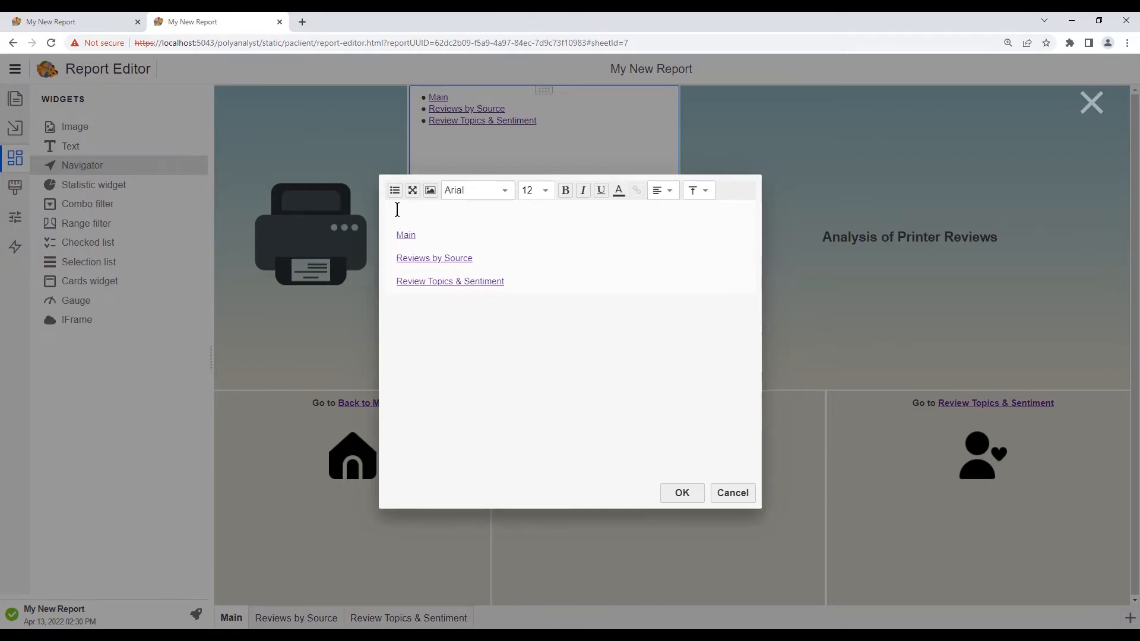
{"action": "type", "text": "NAVIGATOR"}
{"action": "left_click_drag", "start_coordinate": [517, 280], "coordinate": [384, 232]}
{"action": "key", "text": "BackSpace"}
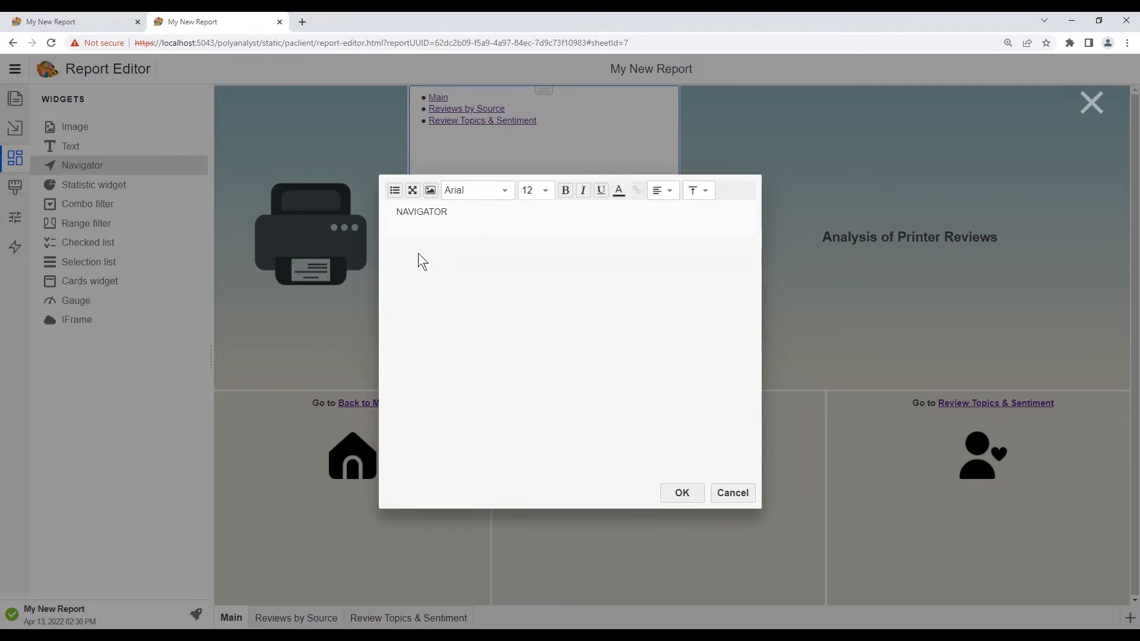
{"action": "left_click", "coordinate": [682, 492]}
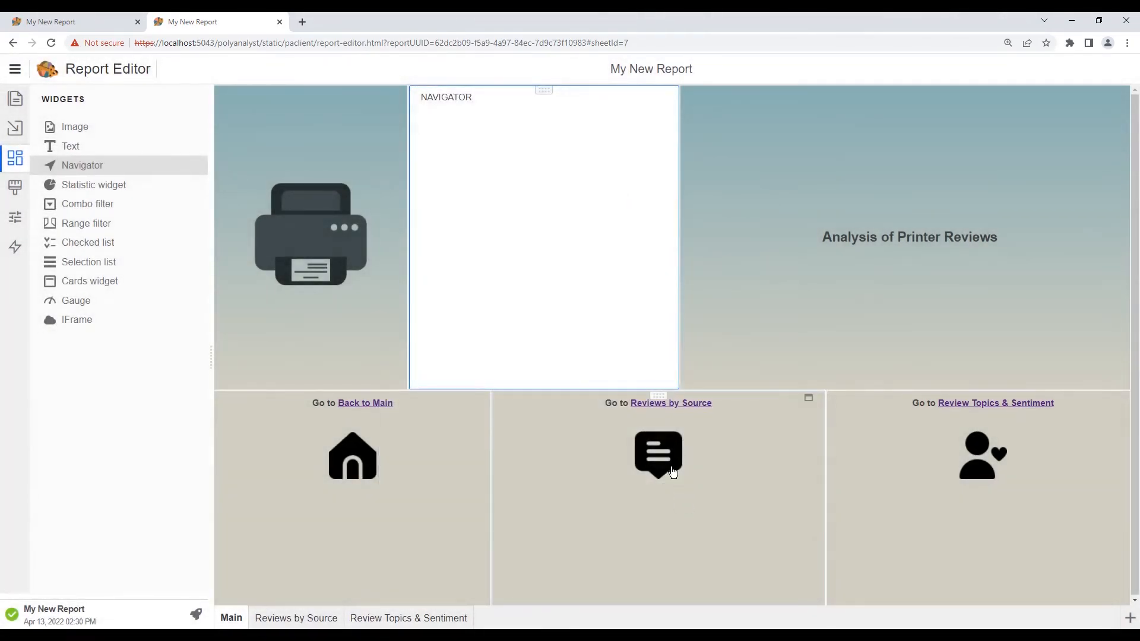
Step: Insert the bulleted list of sheet links under the NAVIGATOR heading and apply it to the widget
{"action": "double_click", "coordinate": [520, 220]}
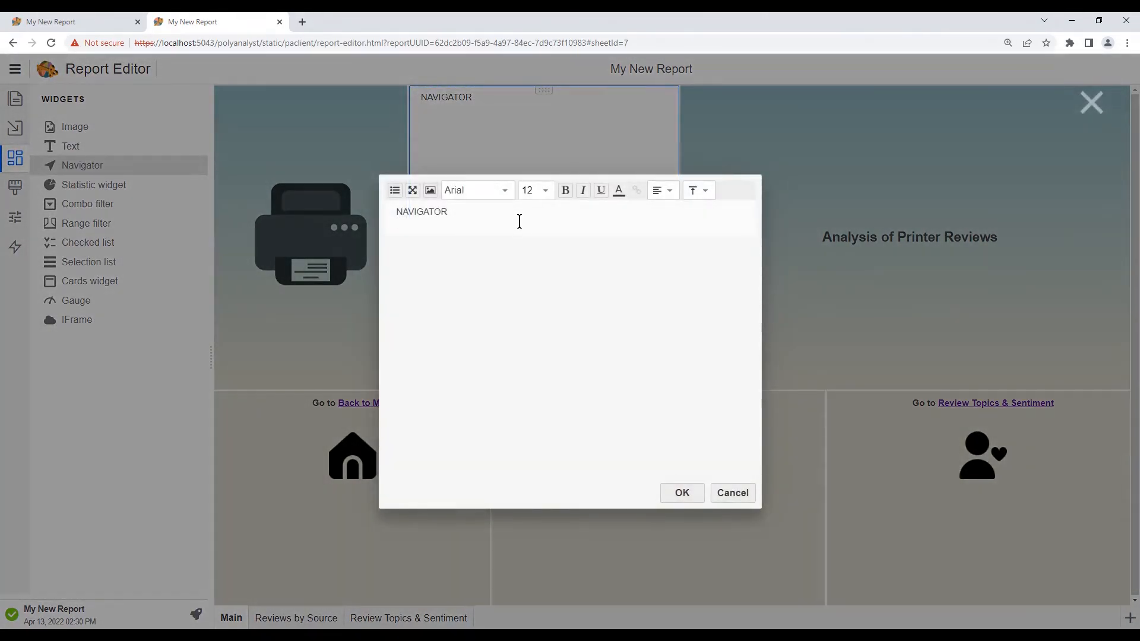
{"action": "left_click", "coordinate": [394, 191]}
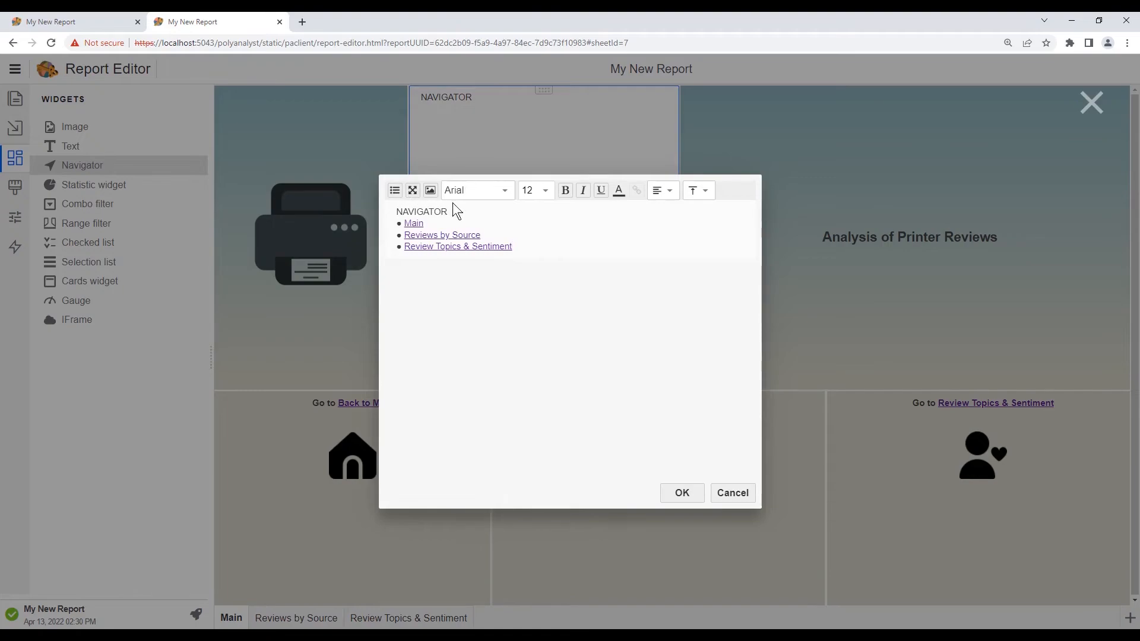
{"action": "left_click", "coordinate": [681, 493]}
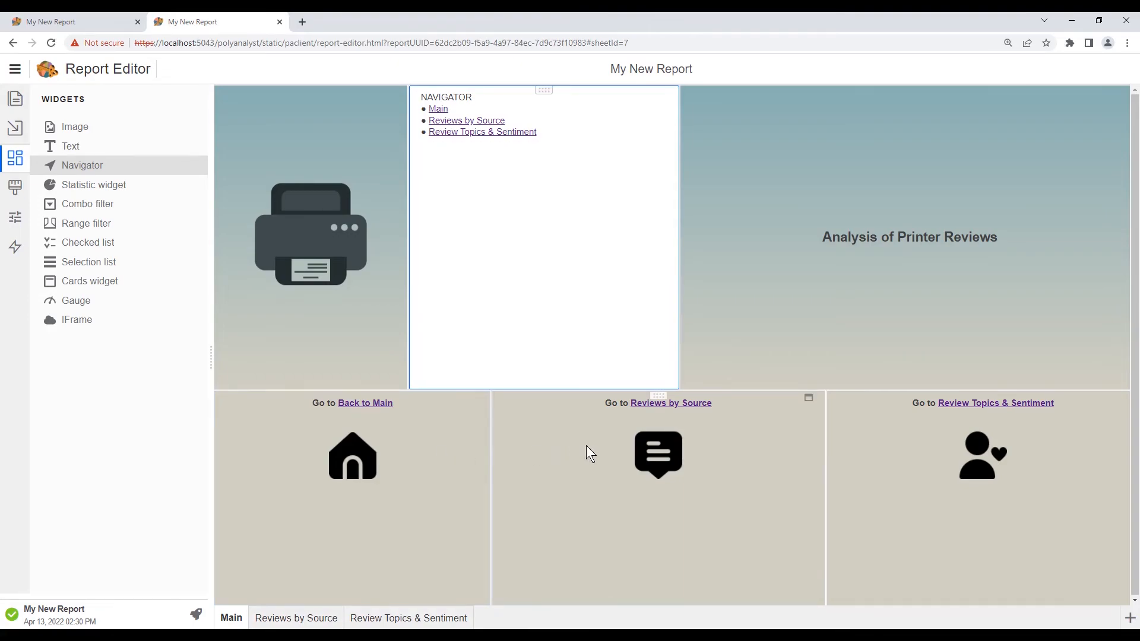
Step: Open the "Go to Reviews by Source" component's text and examine the link settings of its Reviews by Source words
{"action": "double_click", "coordinate": [610, 446]}
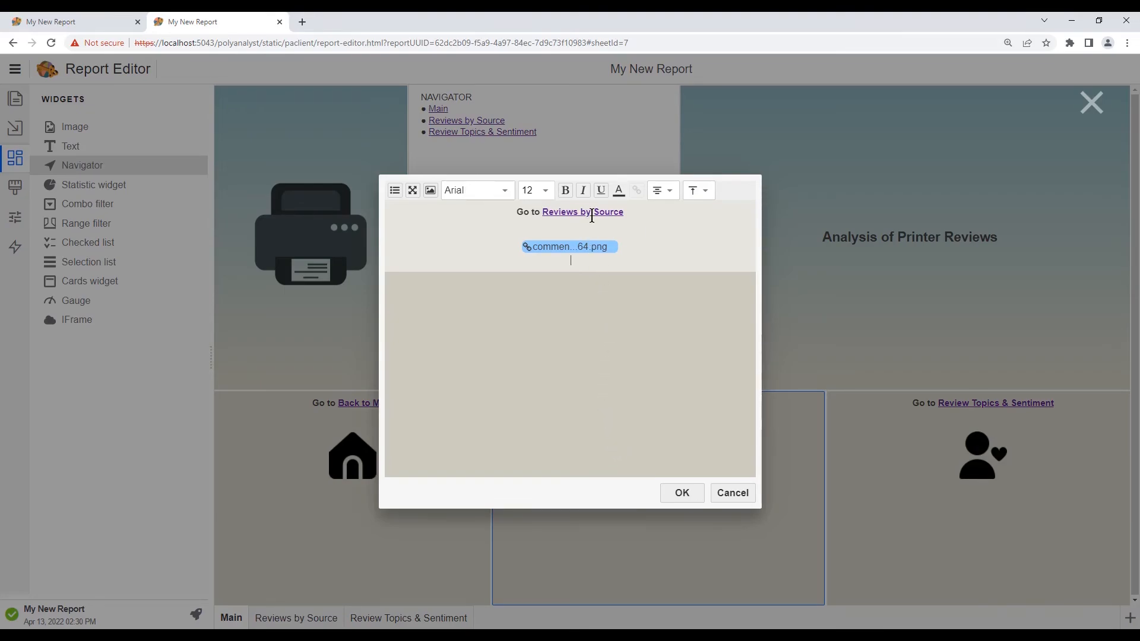
{"action": "mouse_move", "coordinate": [591, 215]}
{"action": "left_click", "coordinate": [597, 213]}
{"action": "left_click", "coordinate": [637, 191]}
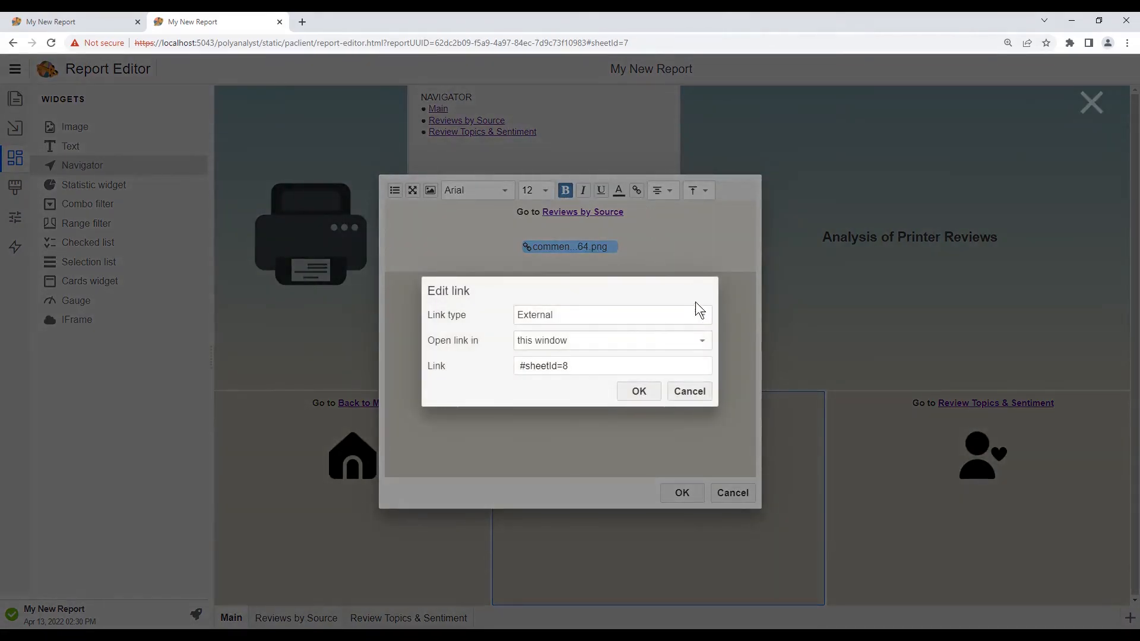
{"action": "left_click", "coordinate": [696, 389]}
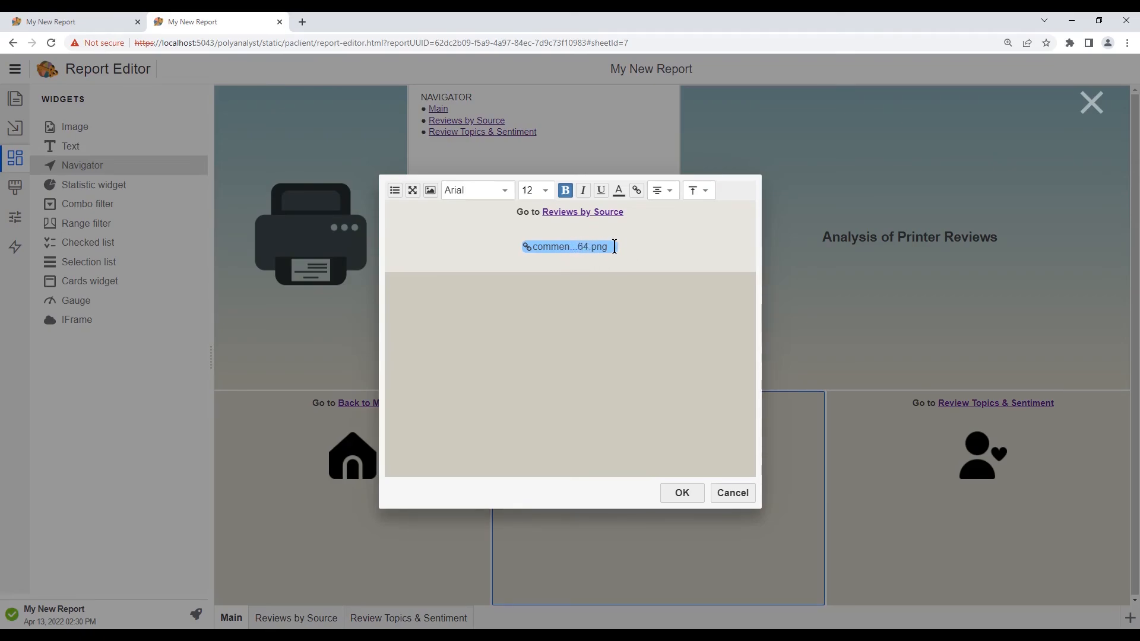
Step: Examine the comment icon's link settings in the same component, then close the text editor without saving
{"action": "left_click_drag", "start_coordinate": [617, 247], "coordinate": [521, 247]}
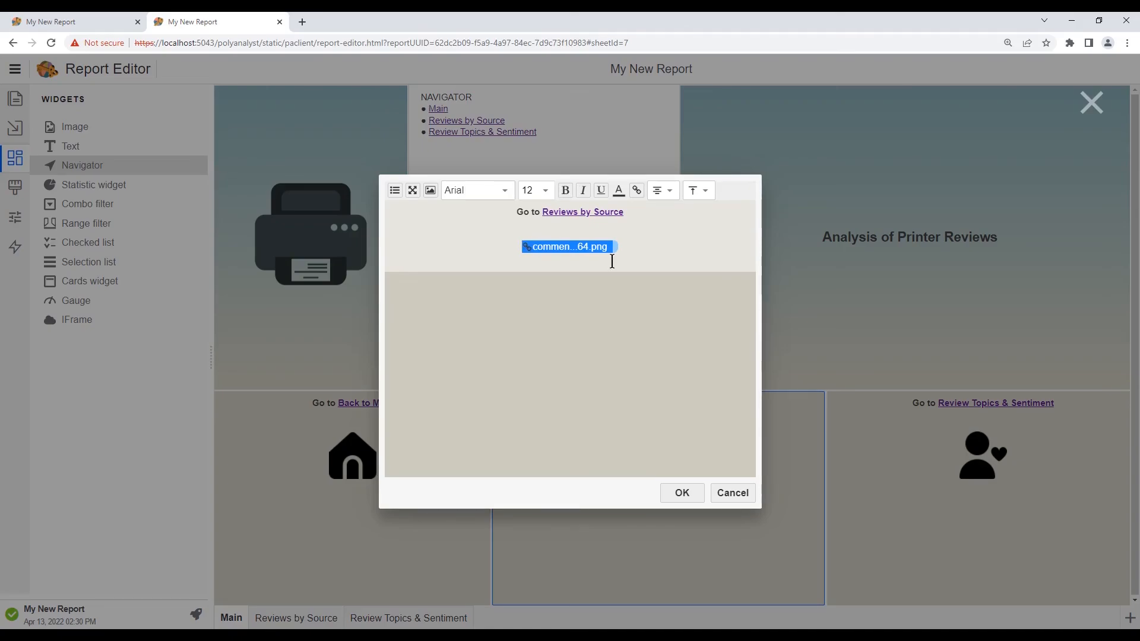
{"action": "left_click", "coordinate": [638, 191]}
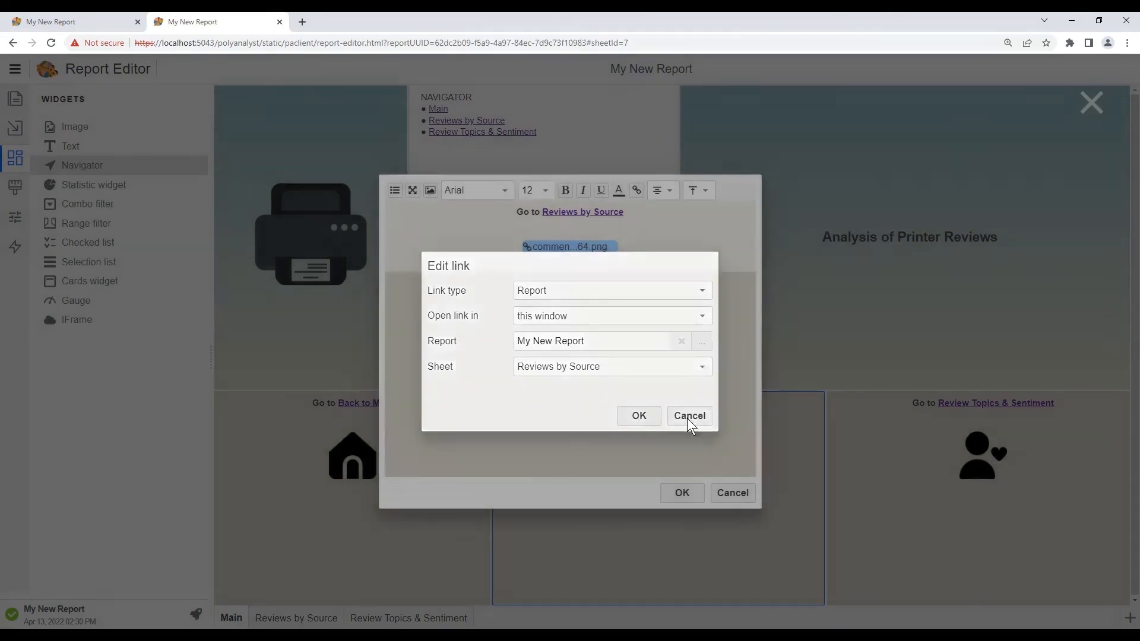
{"action": "left_click", "coordinate": [689, 417]}
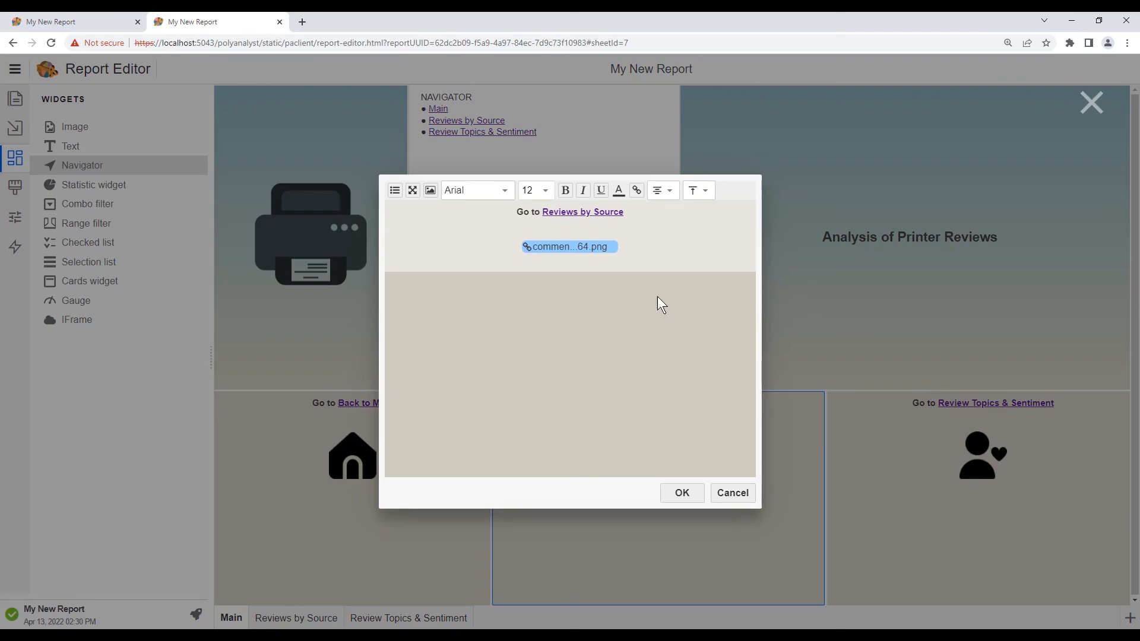
{"action": "left_click", "coordinate": [729, 498]}
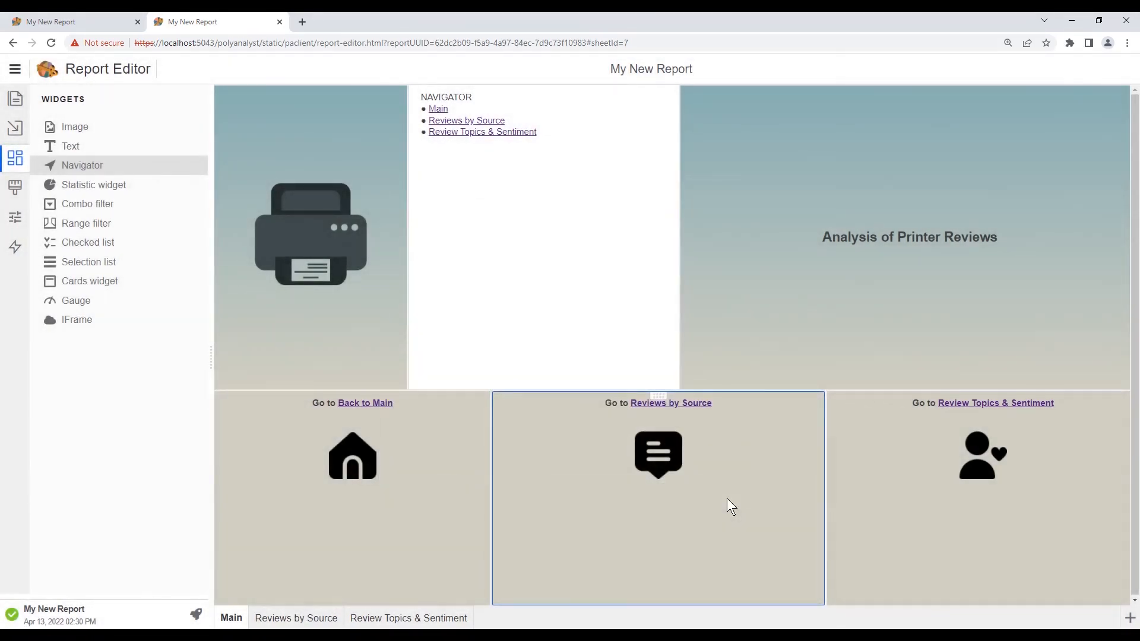